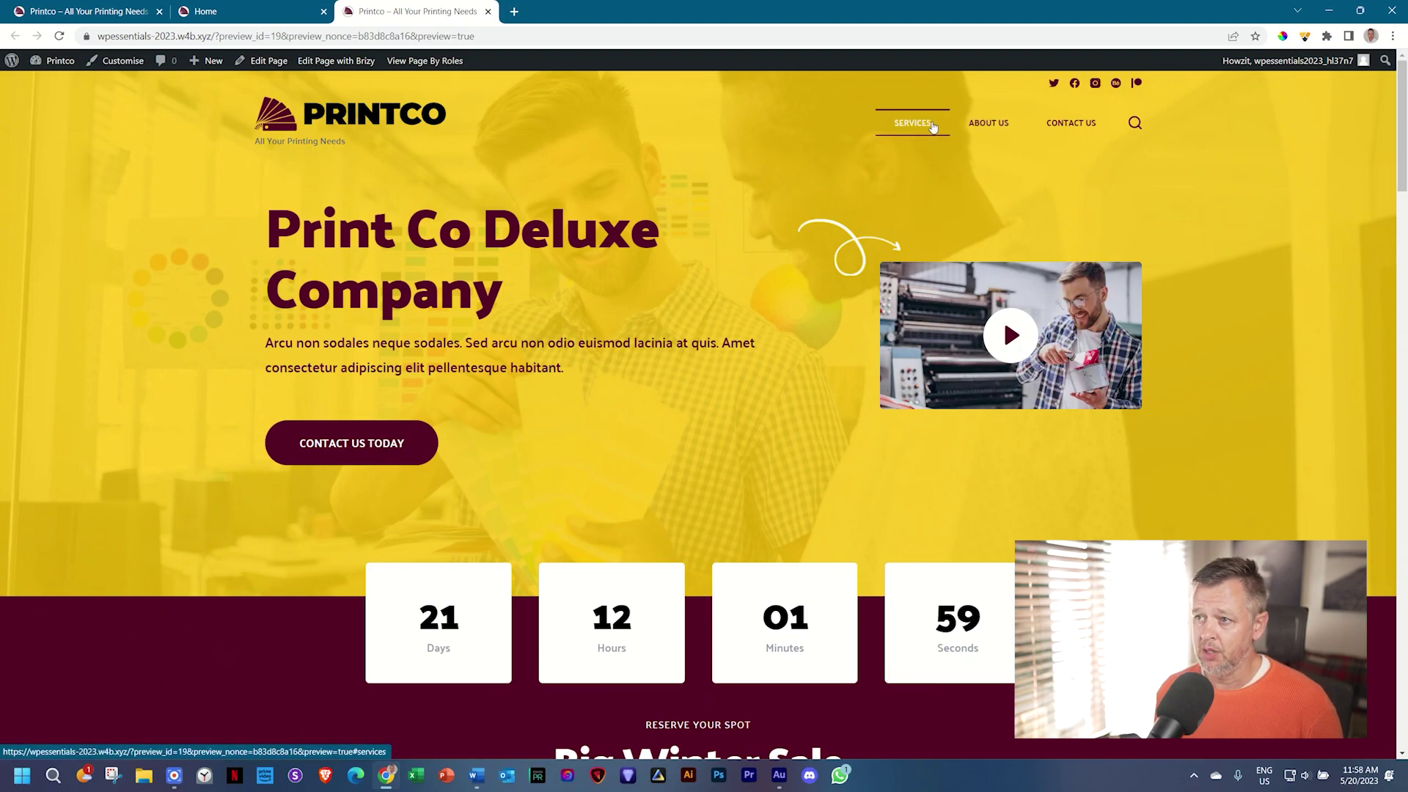
Step: Test the header's About Us link and the Contact Us Today button, returning to the top of the page after each
{"action": "left_click", "coordinate": [984, 123]}
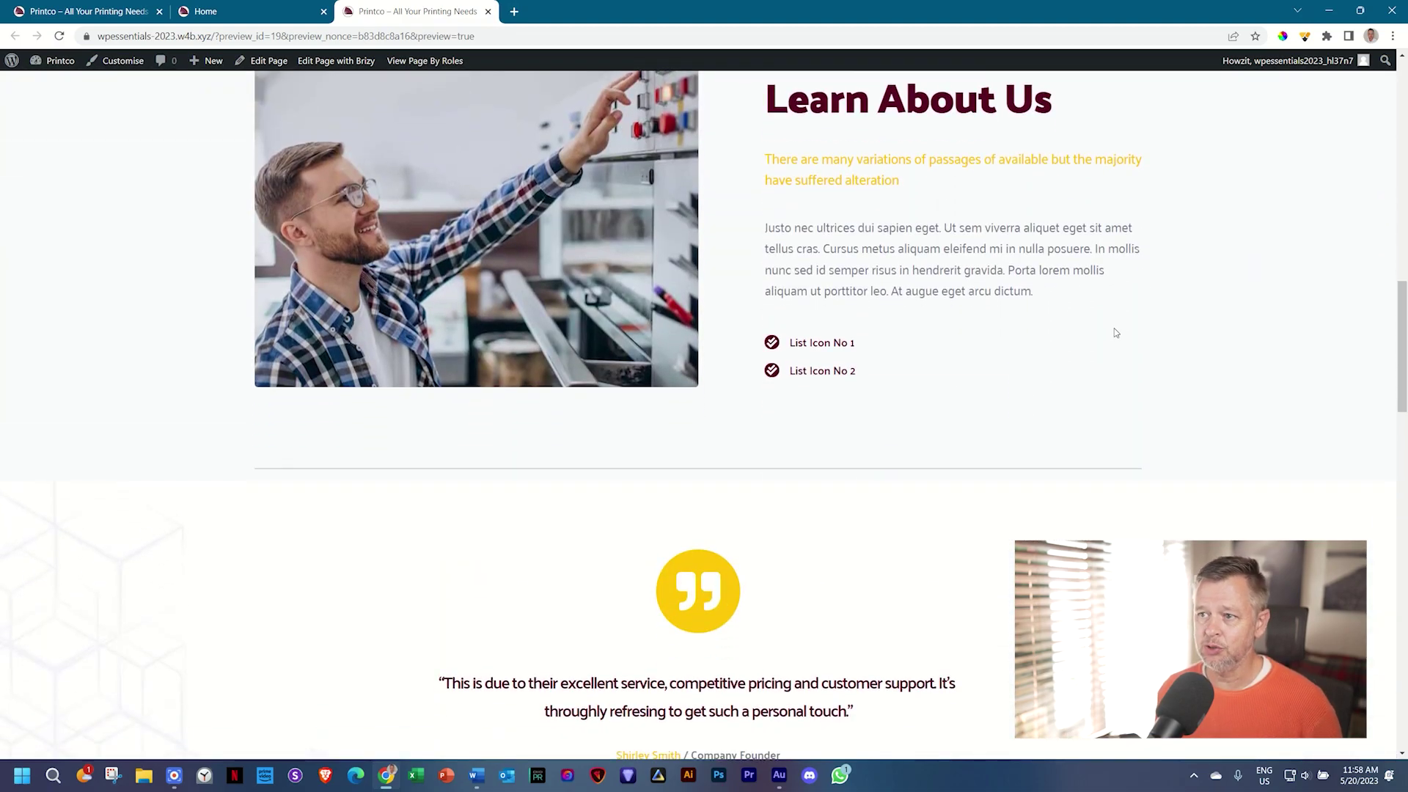
{"action": "left_click_drag", "start_coordinate": [1401, 330], "coordinate": [1401, 110]}
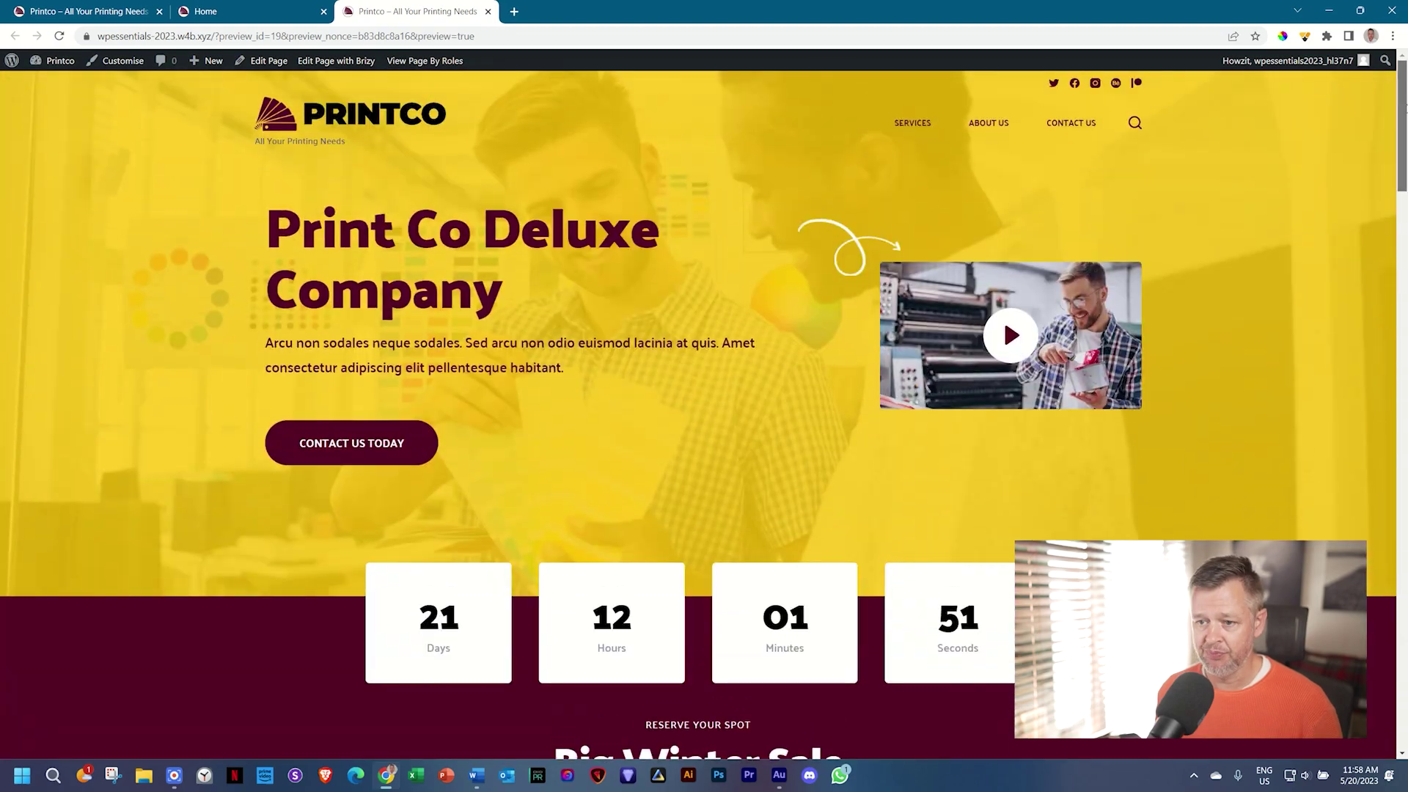
{"action": "left_click", "coordinate": [375, 445]}
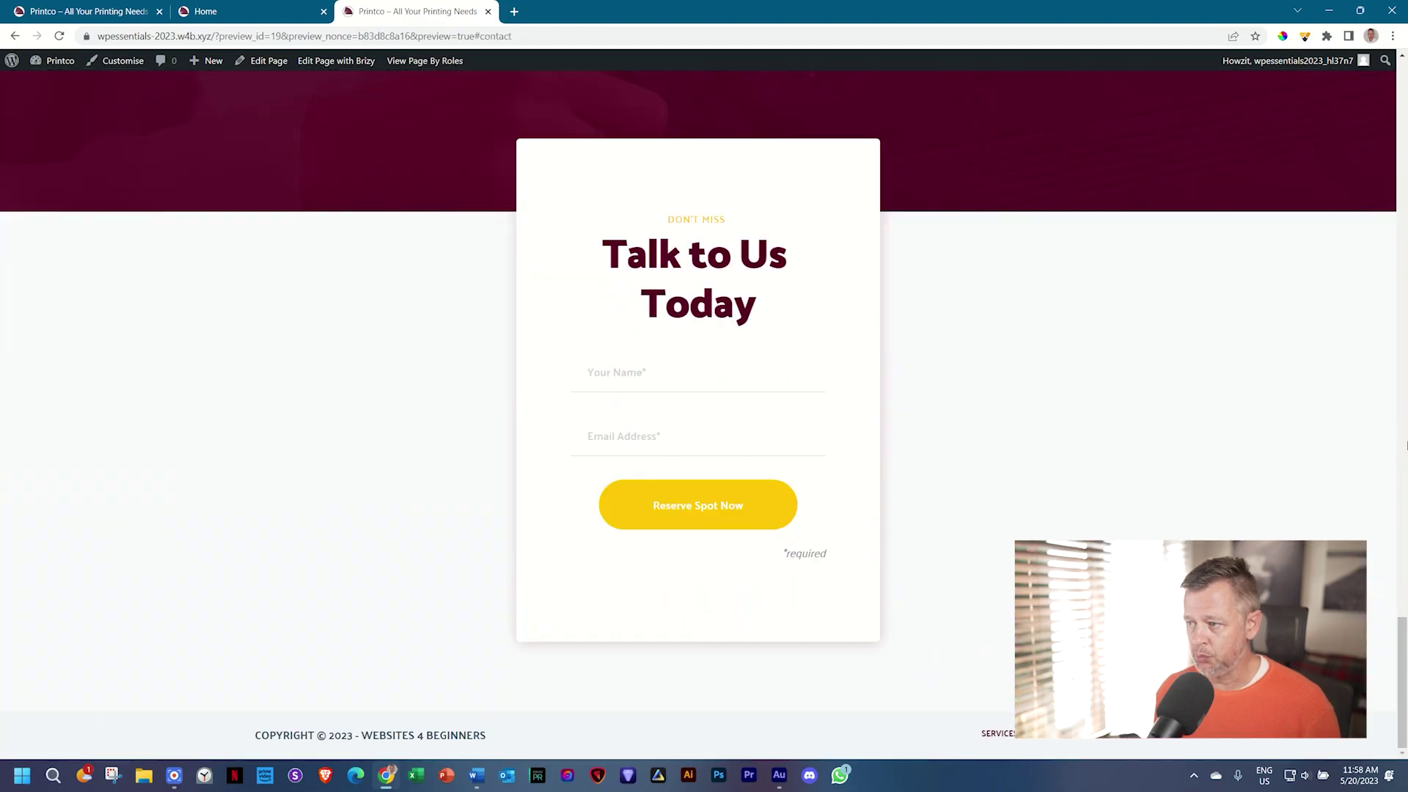
{"action": "left_click_drag", "start_coordinate": [1401, 684], "coordinate": [1401, 451]}
{"action": "left_click_drag", "start_coordinate": [1405, 394], "coordinate": [1402, 69]}
Step: Review the Printco page's sections from the countdown and services down to the contact form and footer
{"action": "scroll", "coordinate": [590, 409], "scroll_direction": "down", "scroll_amount": 3}
{"action": "scroll", "coordinate": [590, 411], "scroll_direction": "down", "scroll_amount": 1}
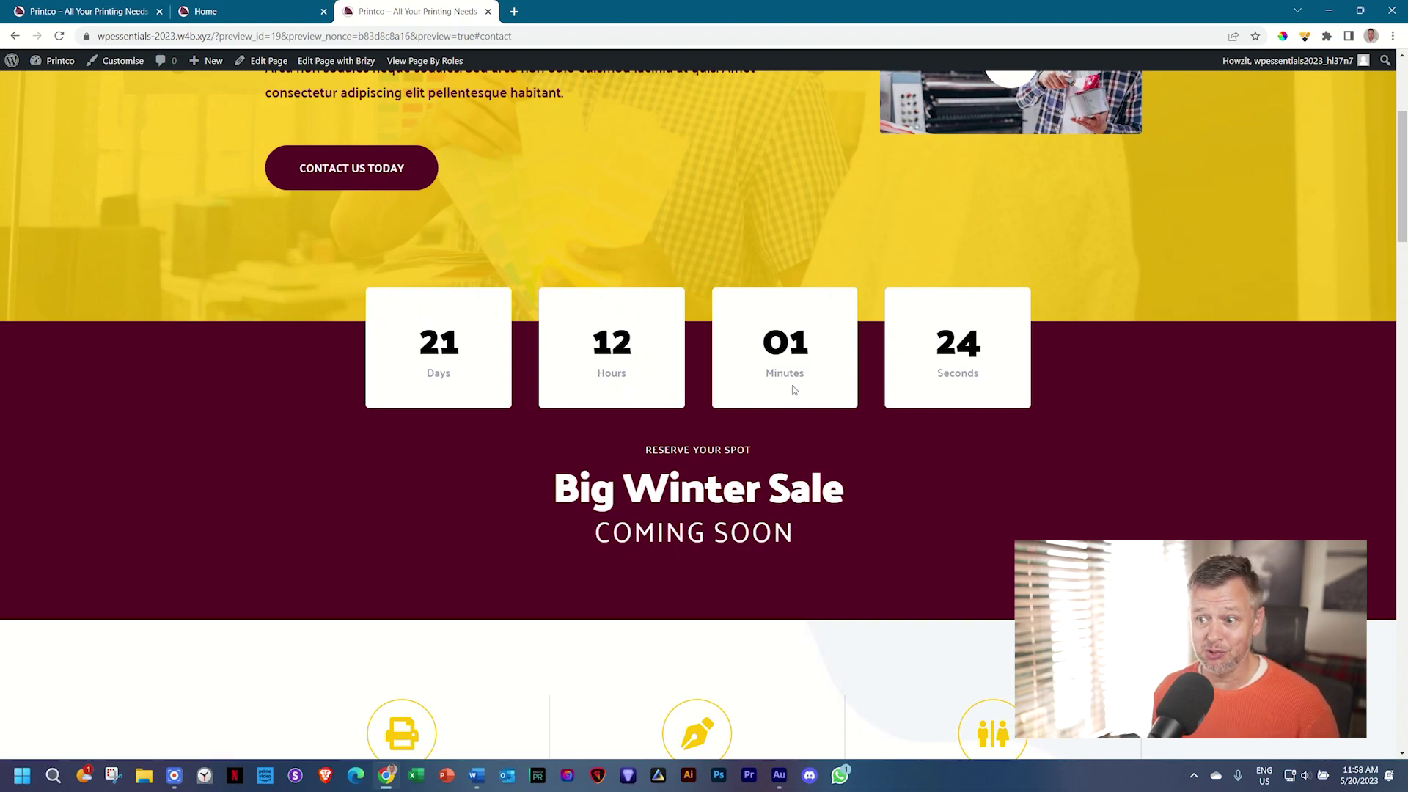
{"action": "scroll", "coordinate": [794, 389], "scroll_direction": "down", "scroll_amount": 7}
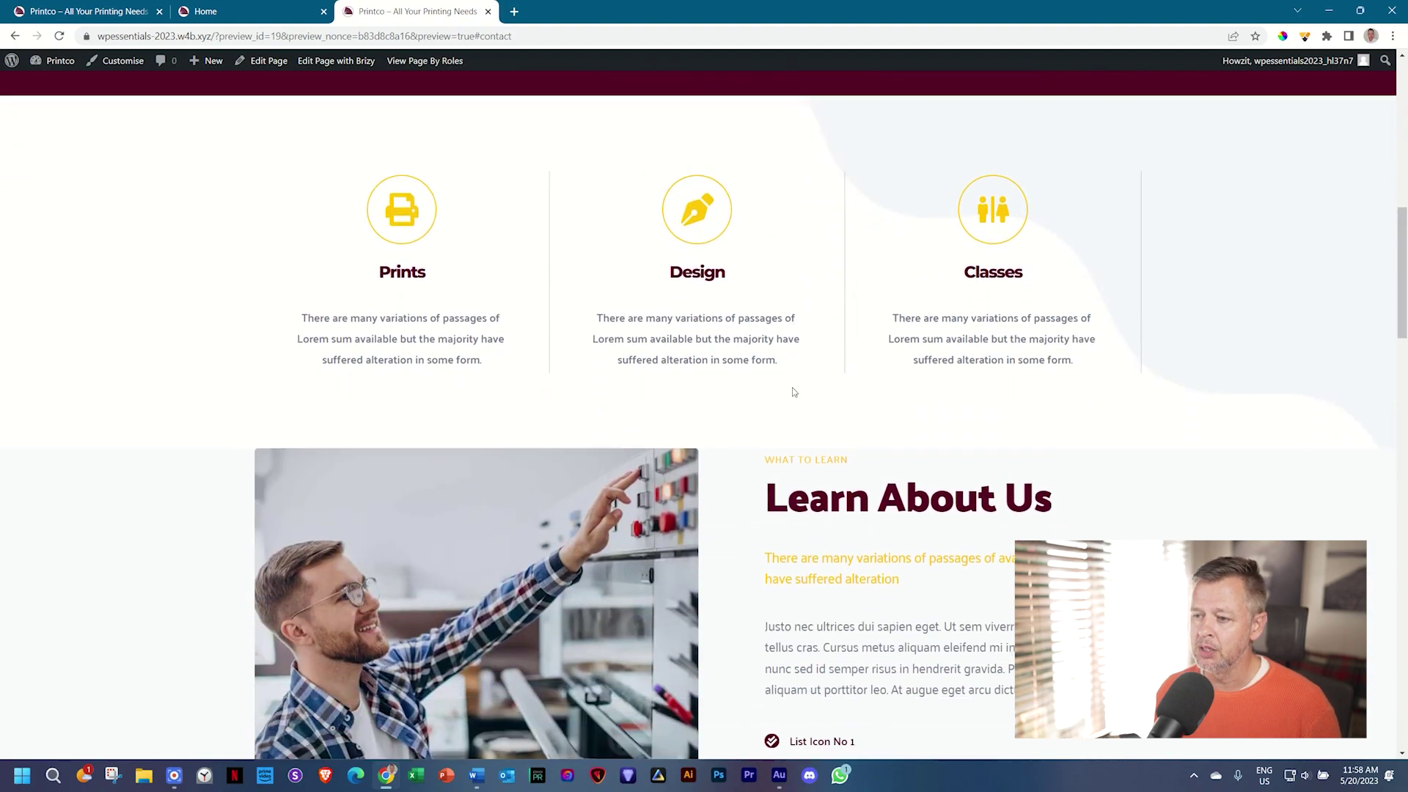
{"action": "scroll", "coordinate": [794, 392], "scroll_direction": "down", "scroll_amount": 4}
{"action": "scroll", "coordinate": [794, 389], "scroll_direction": "down", "scroll_amount": 5}
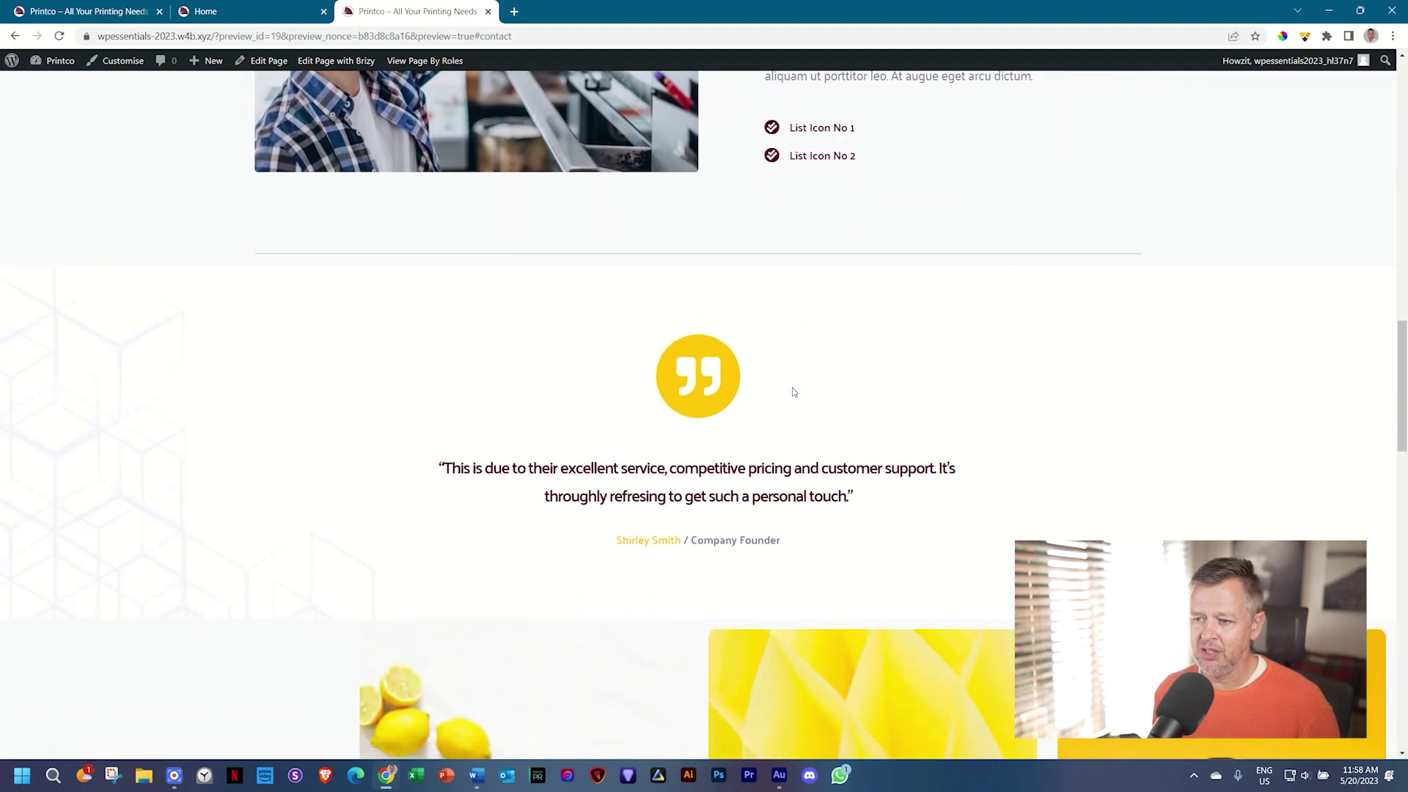
{"action": "scroll", "coordinate": [794, 392], "scroll_direction": "down", "scroll_amount": 5}
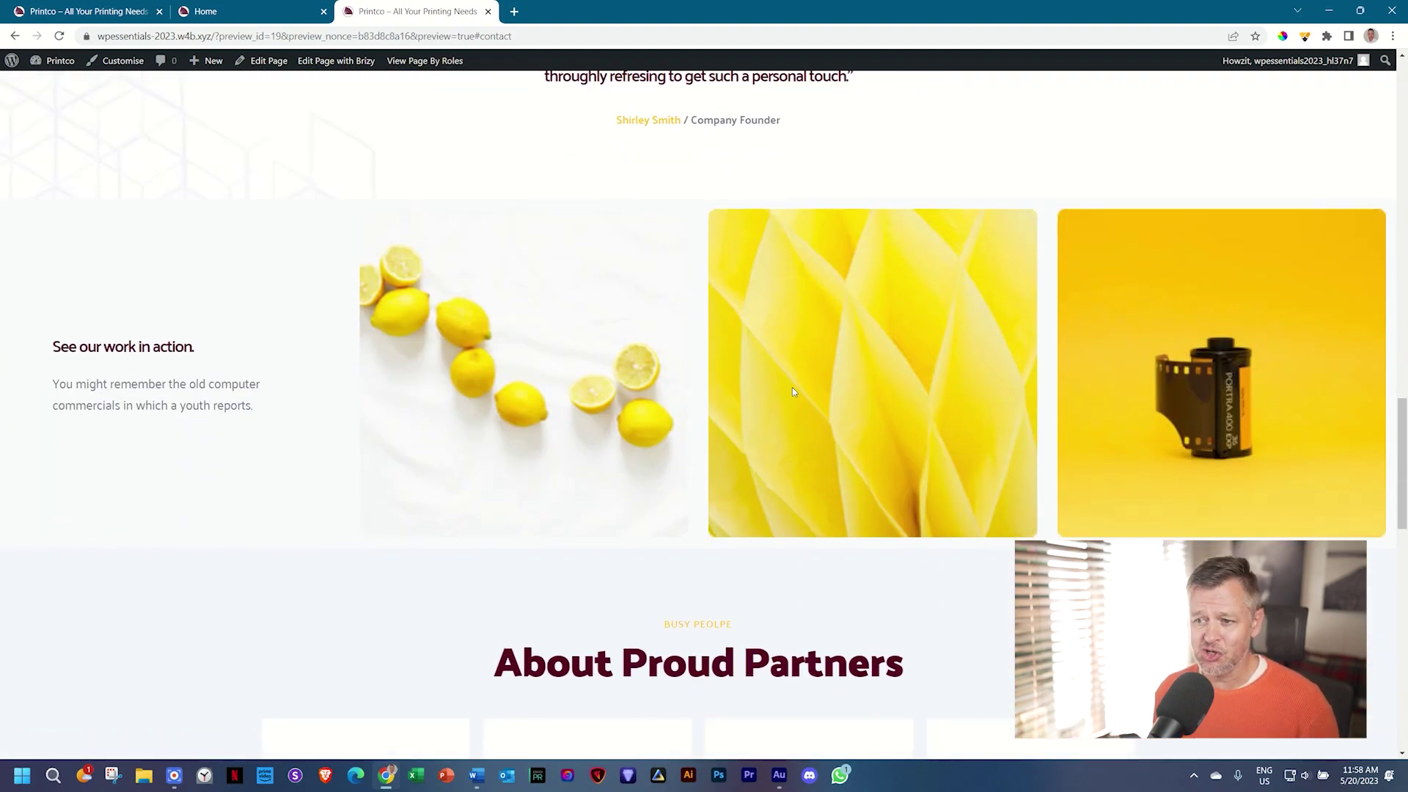
{"action": "scroll", "coordinate": [792, 390], "scroll_direction": "down", "scroll_amount": 3}
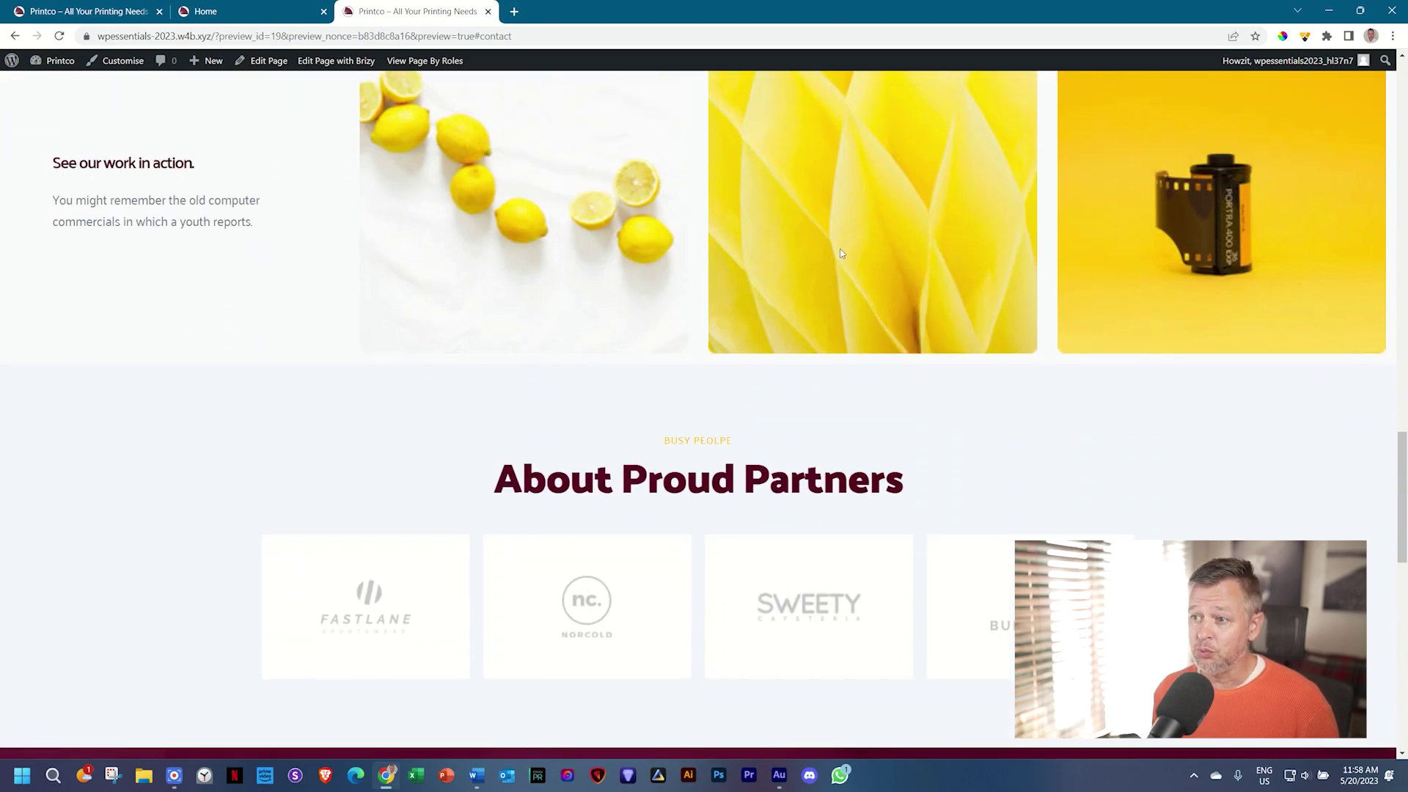
{"action": "scroll", "coordinate": [931, 319], "scroll_direction": "down", "scroll_amount": 3}
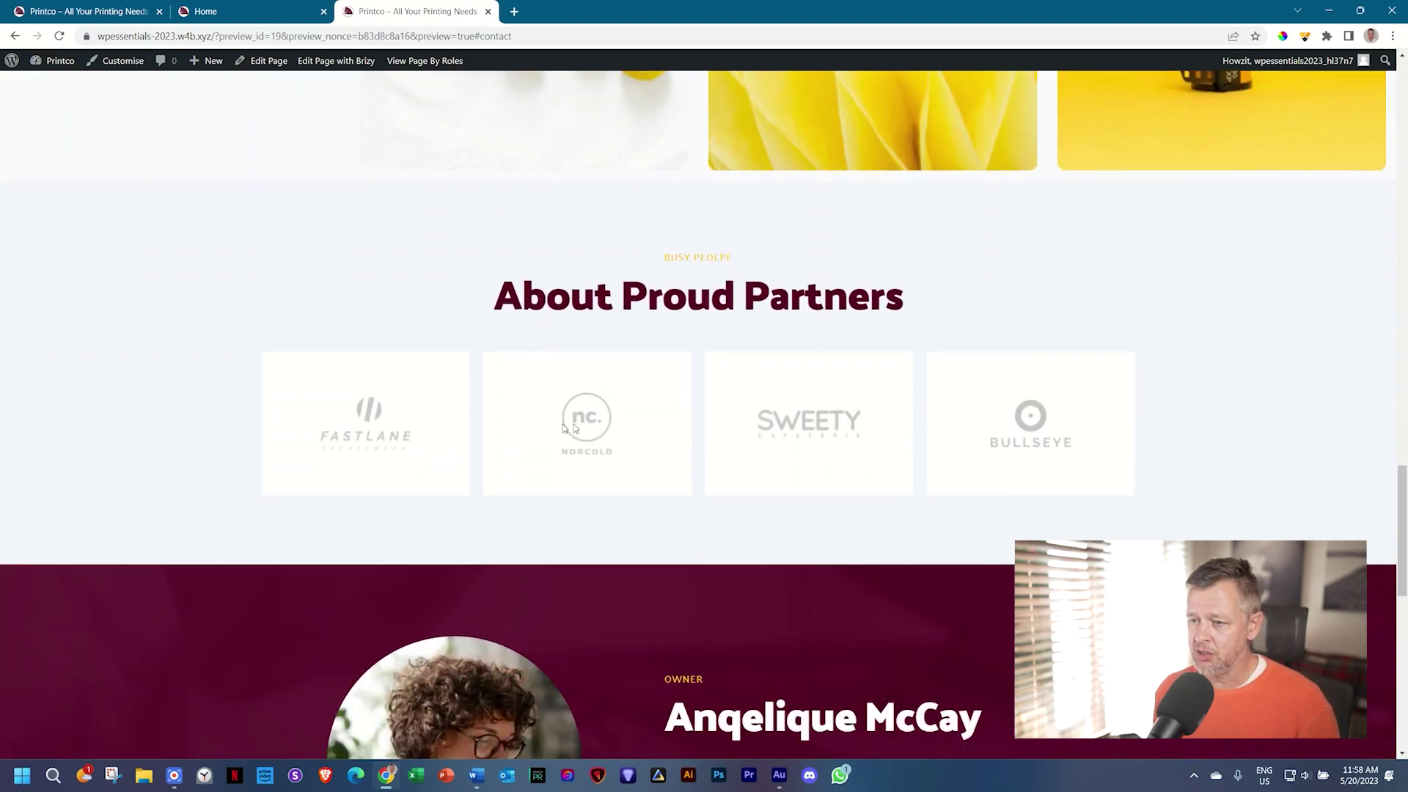
{"action": "scroll", "coordinate": [785, 450], "scroll_direction": "down", "scroll_amount": 9}
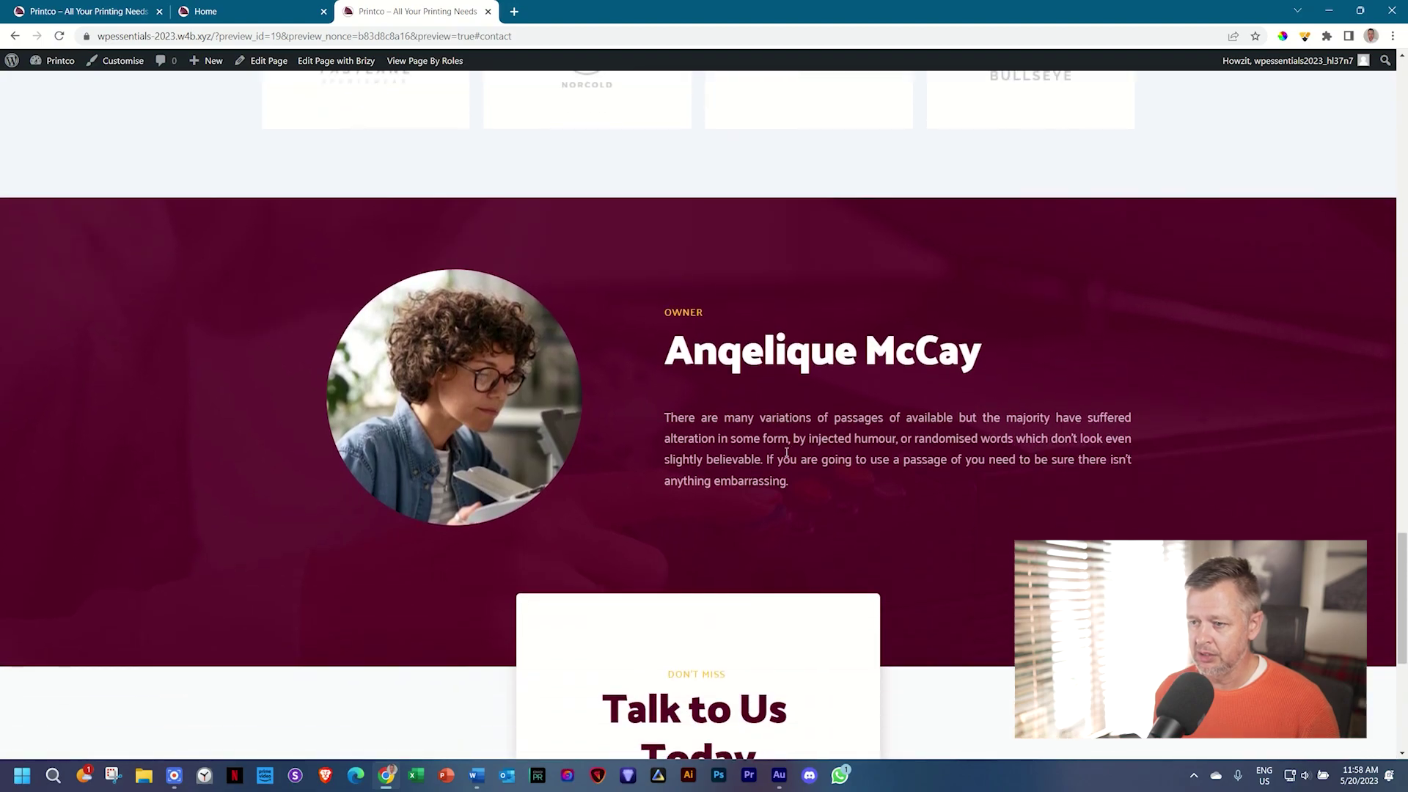
{"action": "scroll", "coordinate": [784, 447], "scroll_direction": "down", "scroll_amount": 3}
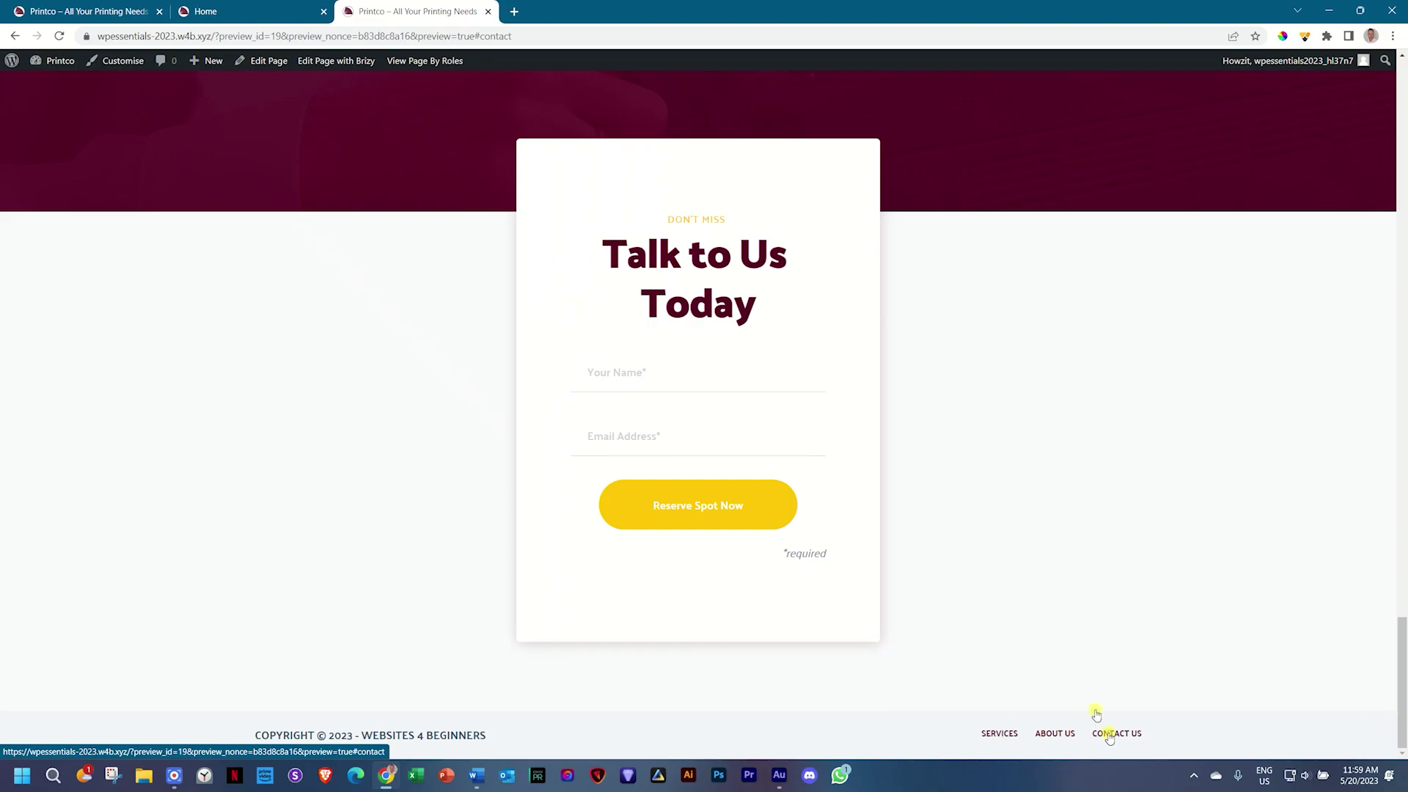
Step: Test the footer's About Us link and return to the top of the page
{"action": "left_click", "coordinate": [1050, 734]}
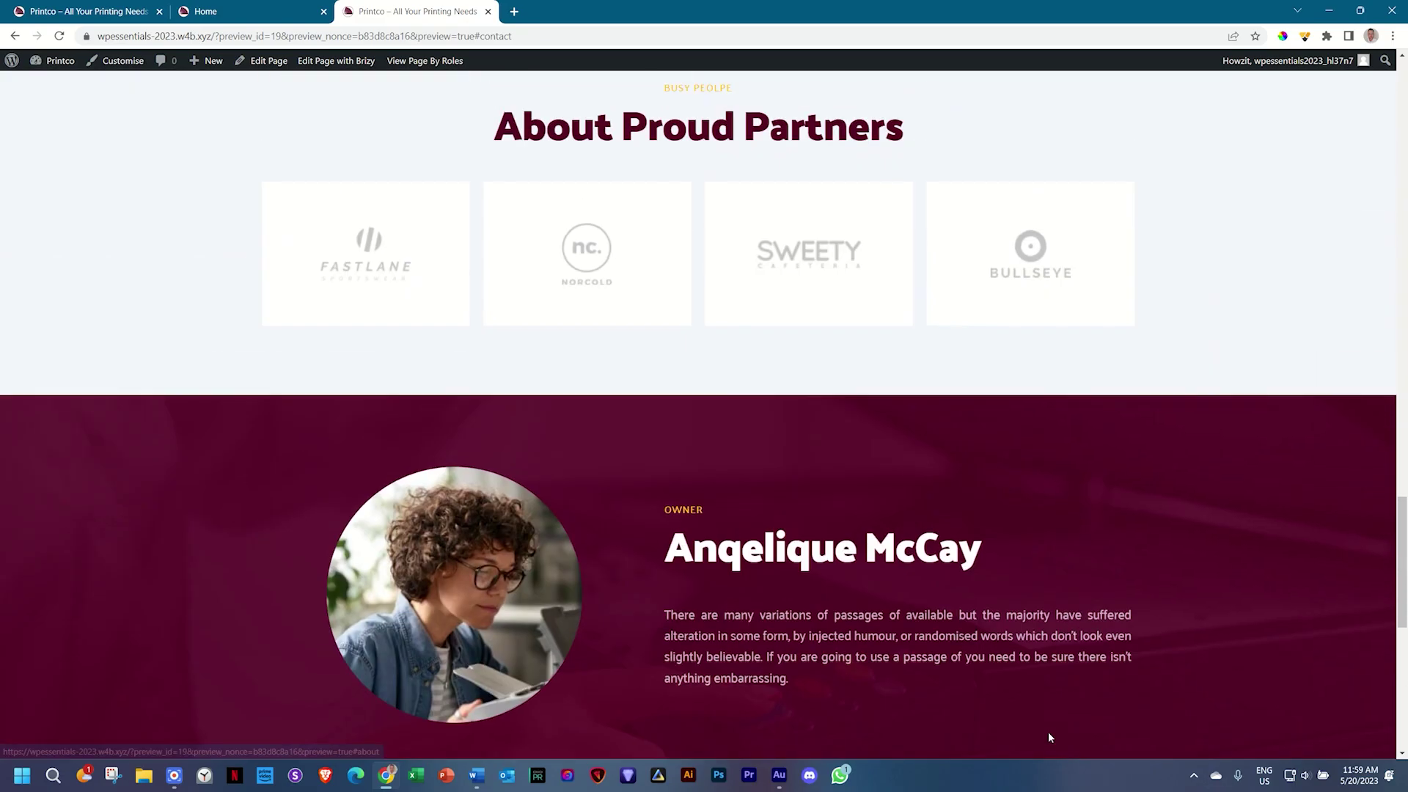
{"action": "scroll", "coordinate": [1050, 737], "scroll_direction": "up", "scroll_amount": 5}
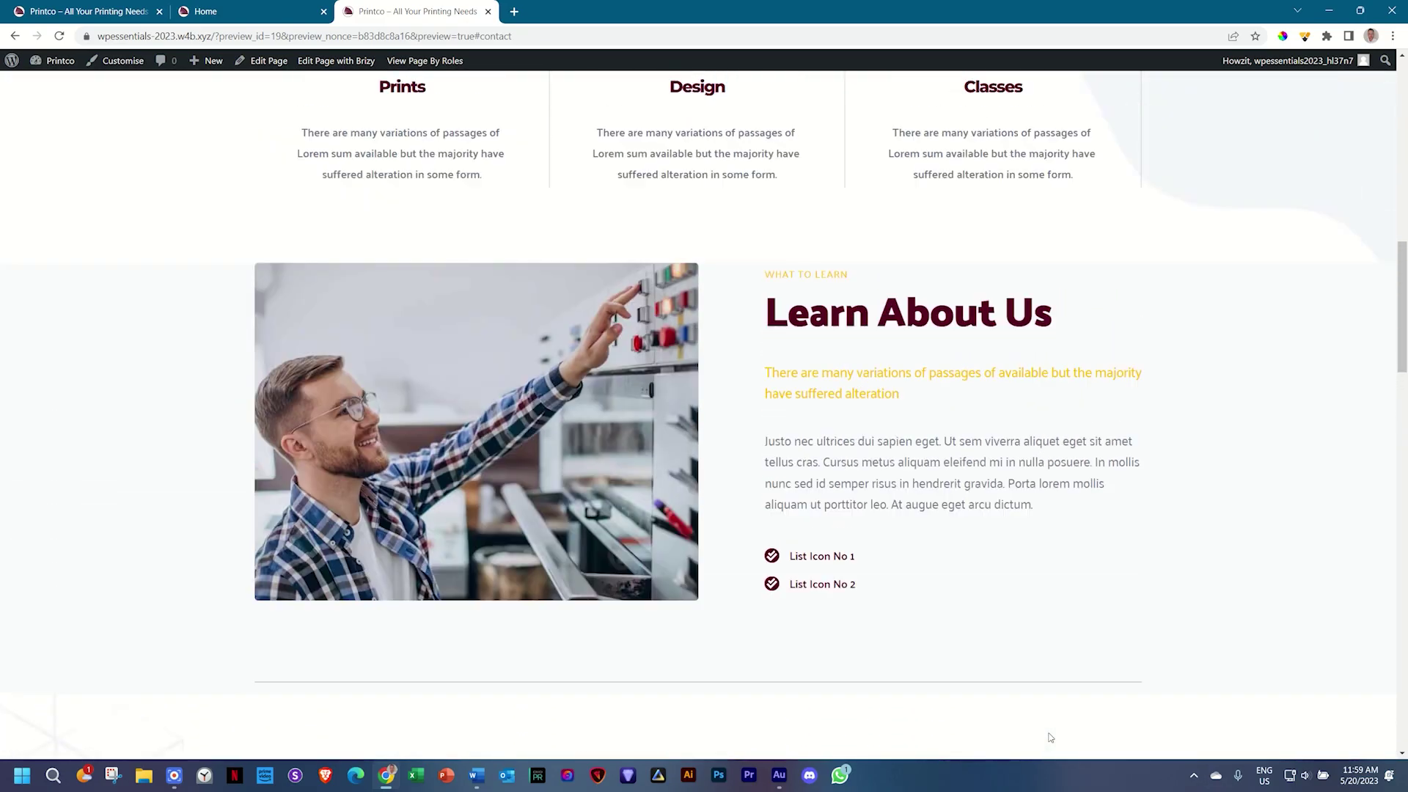
{"action": "scroll", "coordinate": [951, 488], "scroll_direction": "up", "scroll_amount": 5}
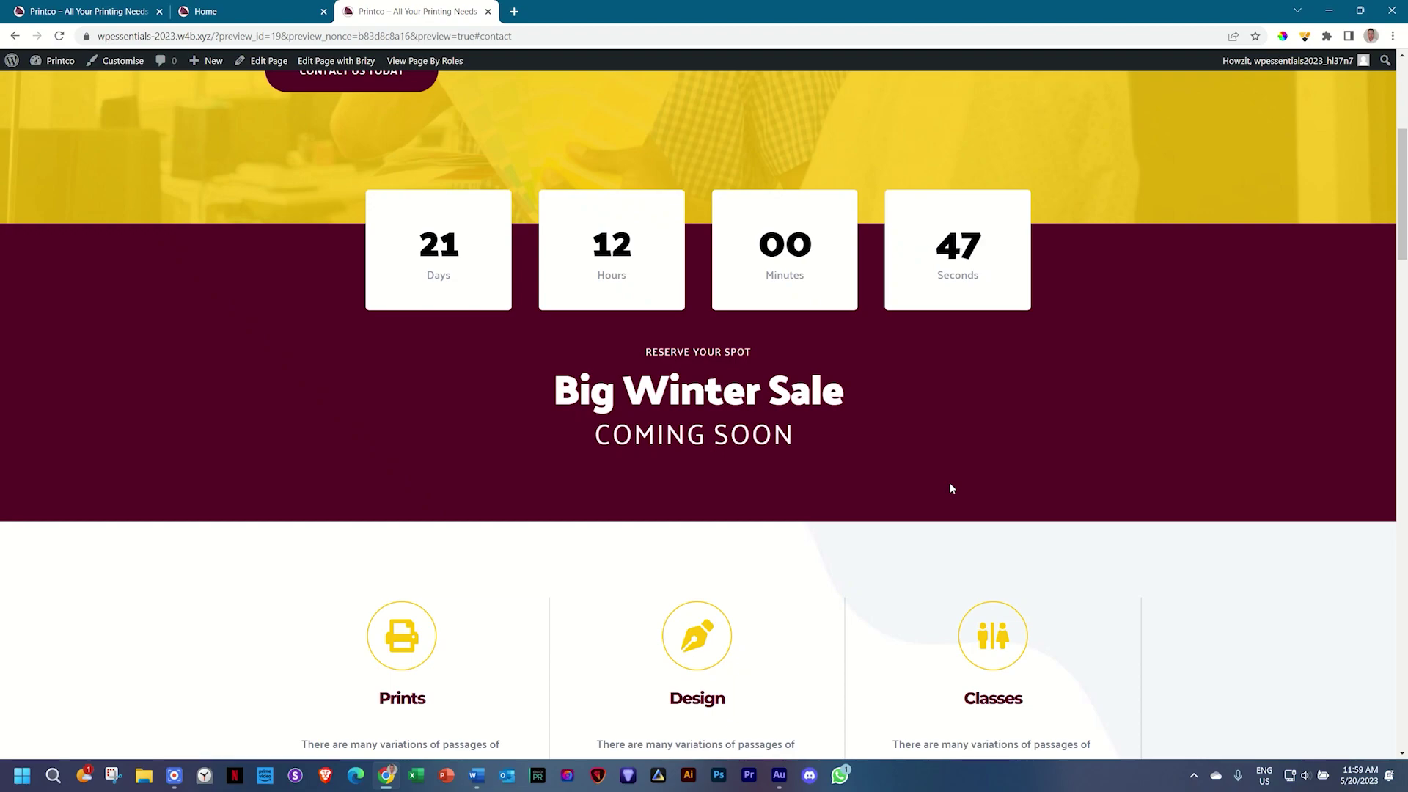
{"action": "scroll", "coordinate": [949, 483], "scroll_direction": "up", "scroll_amount": 5}
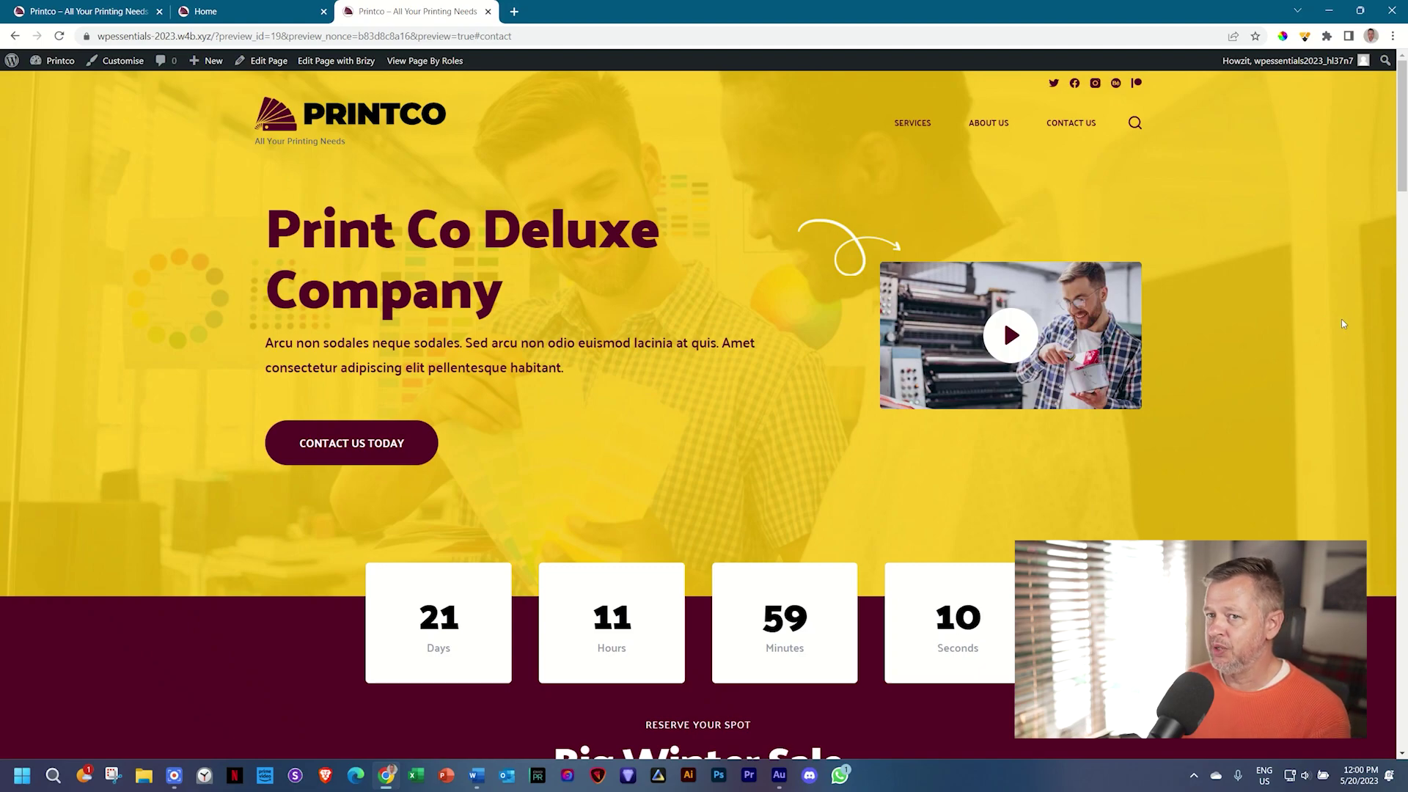
Step: Switch to the finished Printco example site and test its go-to-top button from partway down the page
{"action": "scroll", "coordinate": [1329, 349], "scroll_direction": "down", "scroll_amount": 3}
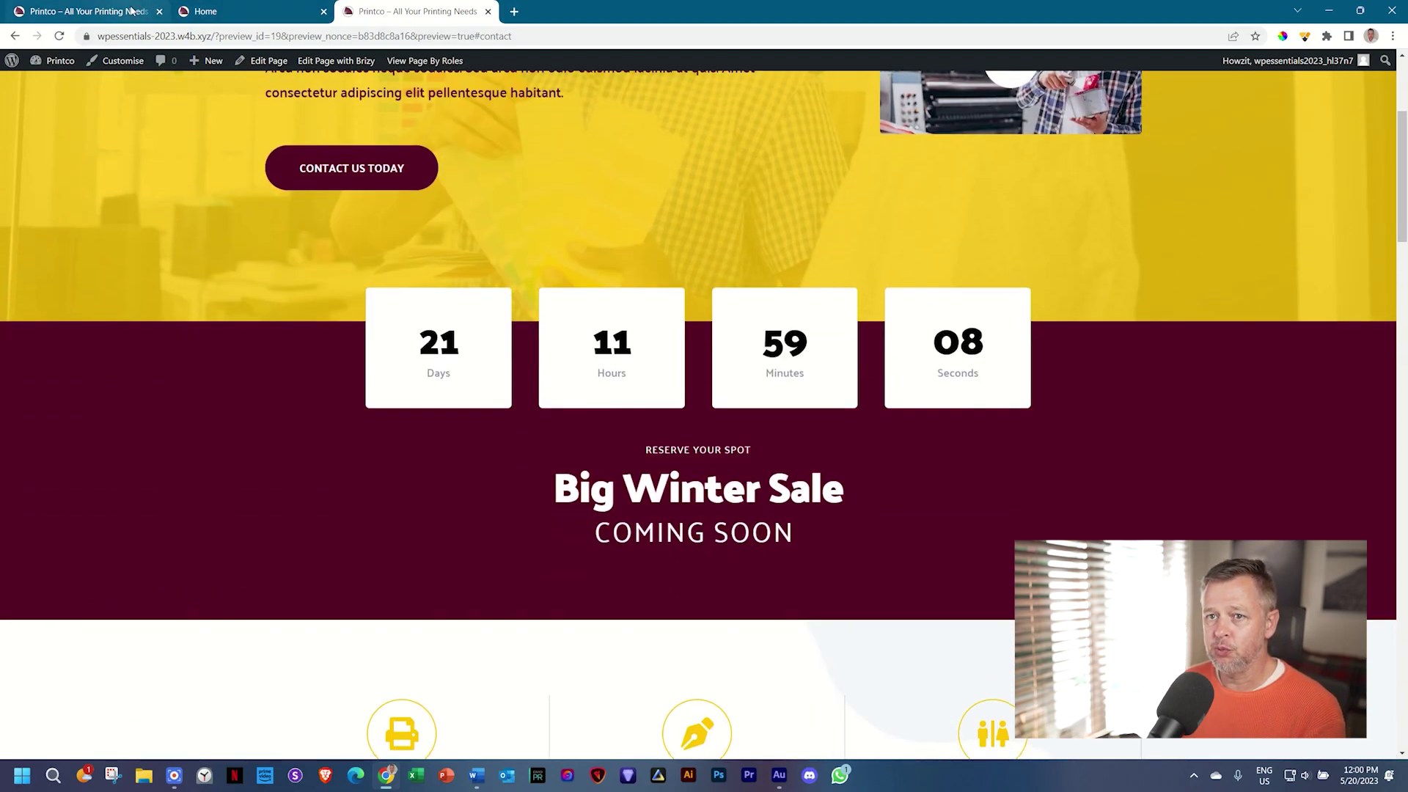
{"action": "left_click", "coordinate": [86, 11]}
{"action": "scroll", "coordinate": [832, 127], "scroll_direction": "down", "scroll_amount": 7}
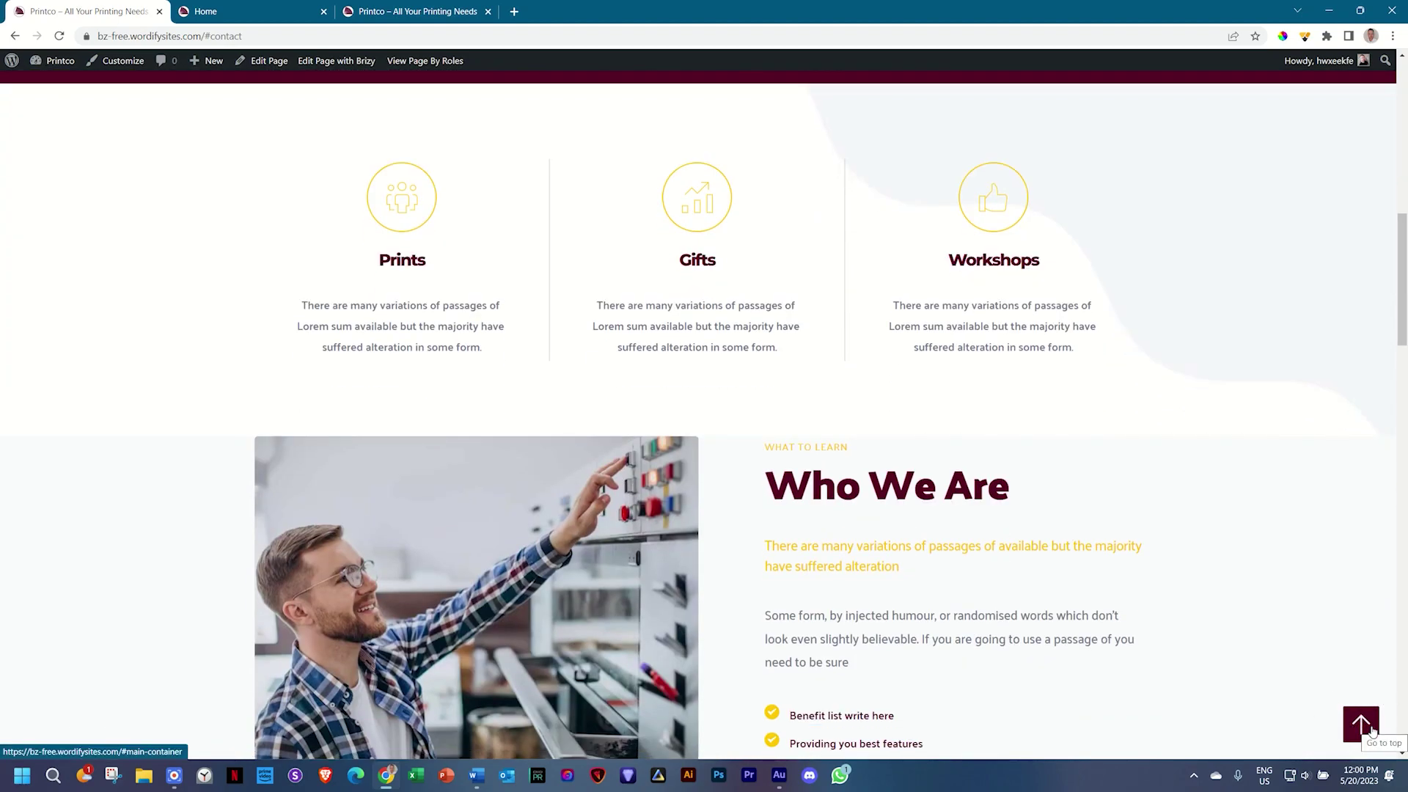
{"action": "scroll", "coordinate": [1372, 731], "scroll_direction": "down", "scroll_amount": 5}
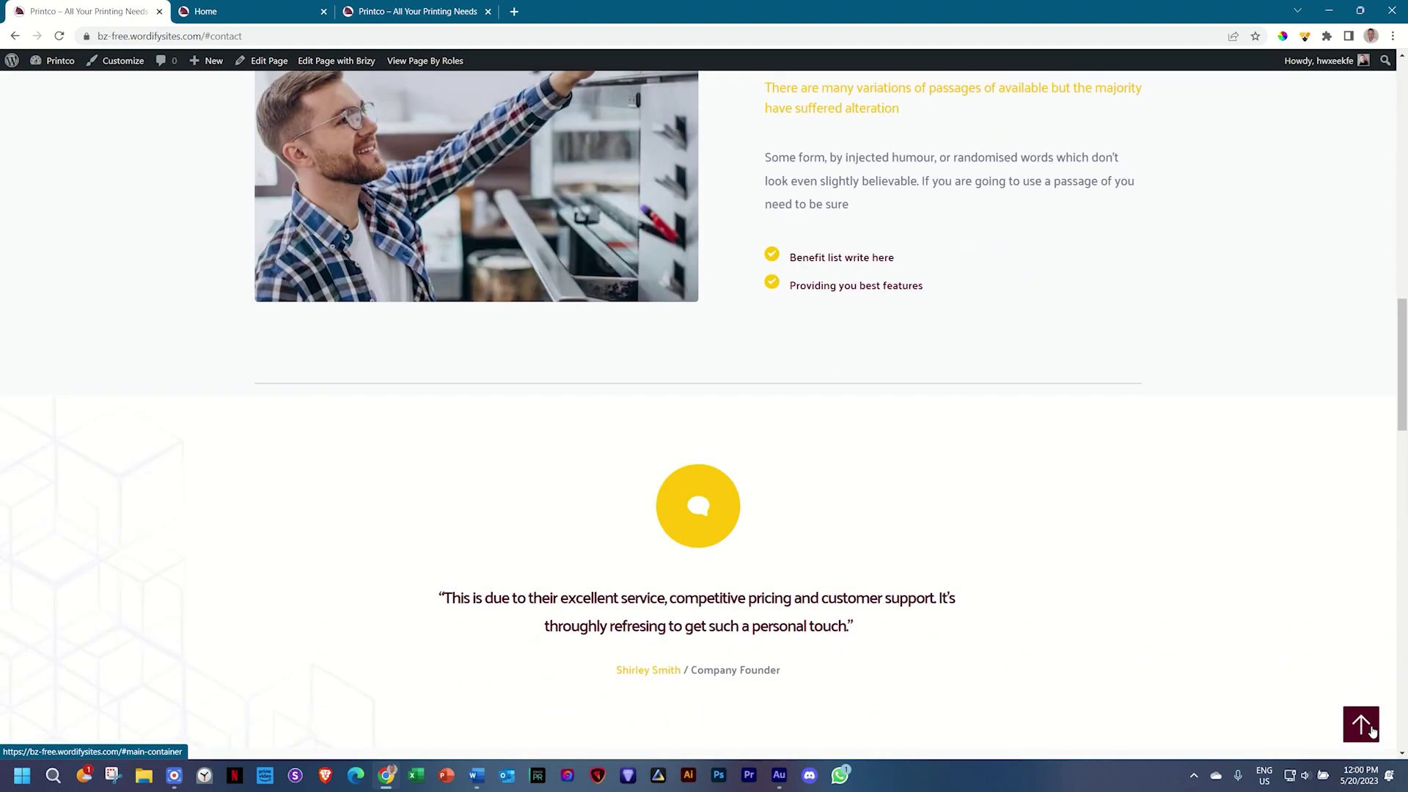
{"action": "scroll", "coordinate": [1372, 731], "scroll_direction": "down", "scroll_amount": 3}
{"action": "left_click", "coordinate": [1372, 731]}
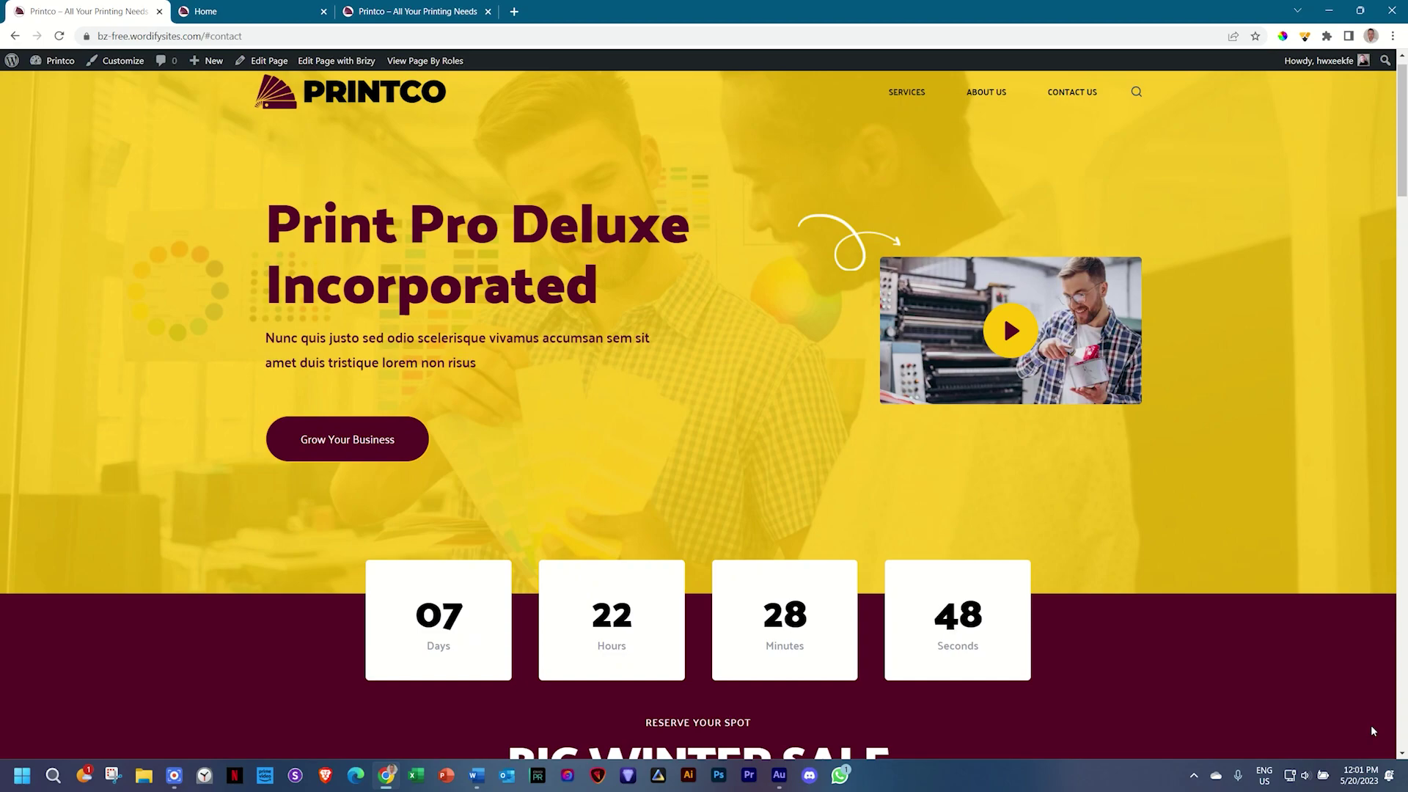
Step: Return to the Print Co Deluxe Company preview page and open the site customiser for it
{"action": "left_click", "coordinate": [441, 6]}
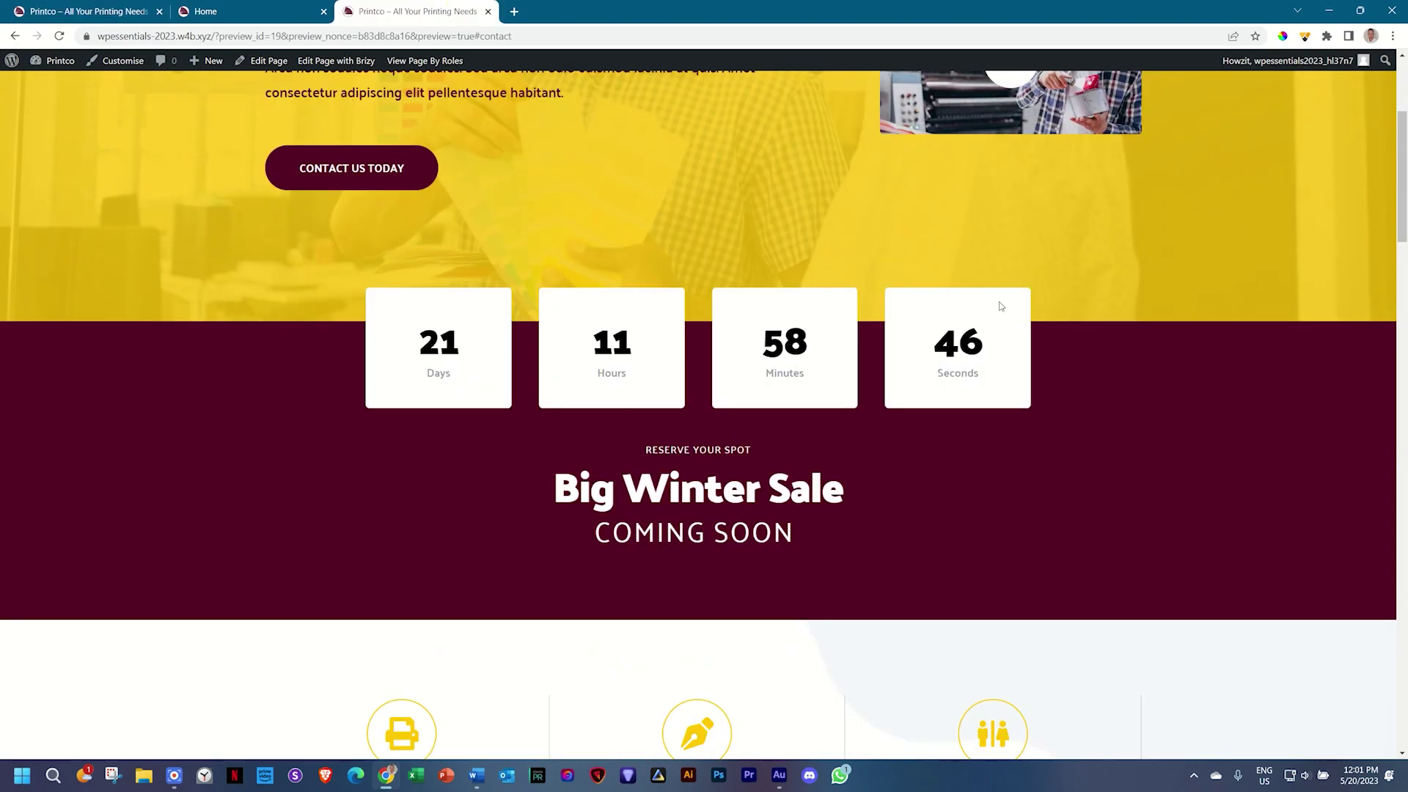
{"action": "scroll", "coordinate": [1405, 237], "scroll_direction": "up", "scroll_amount": 4}
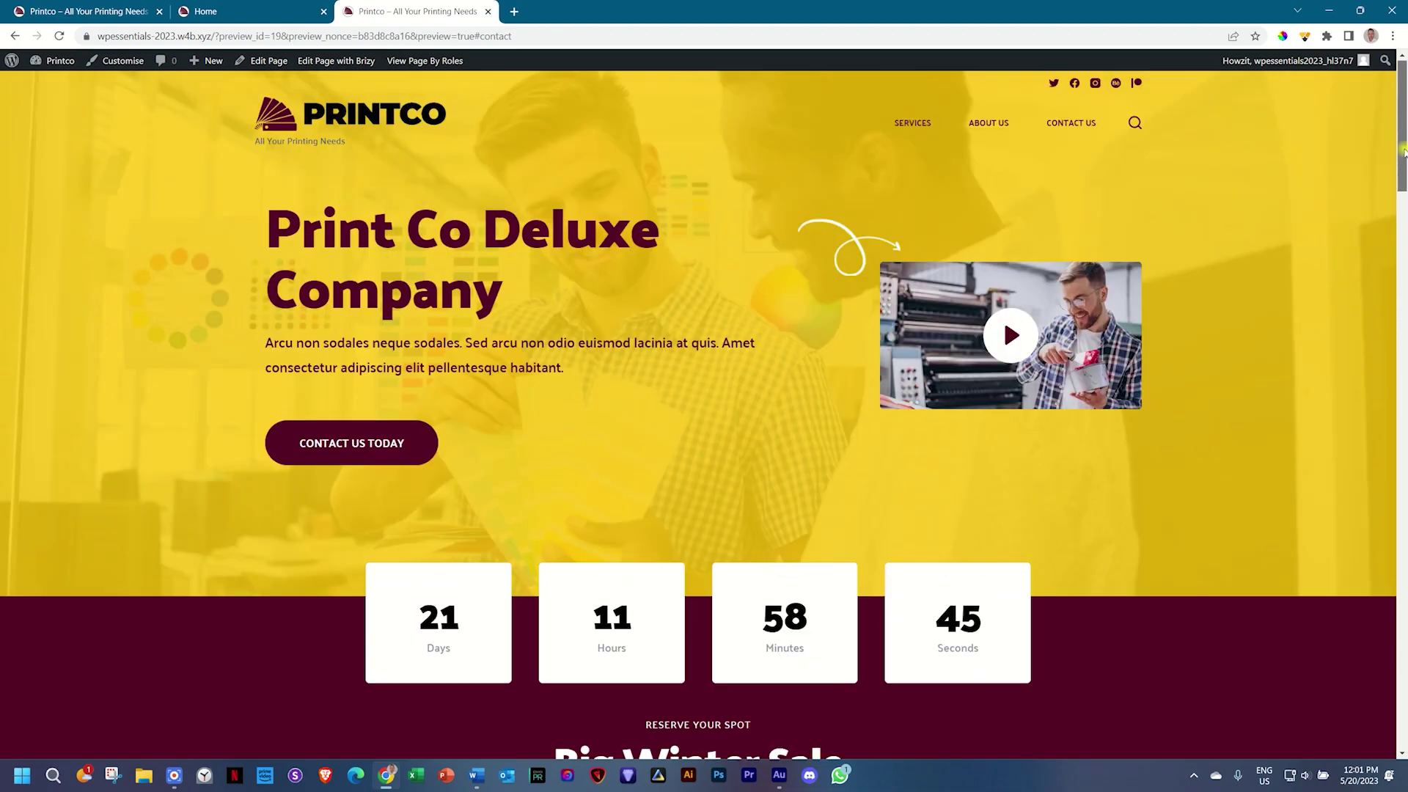
{"action": "left_click", "coordinate": [130, 70]}
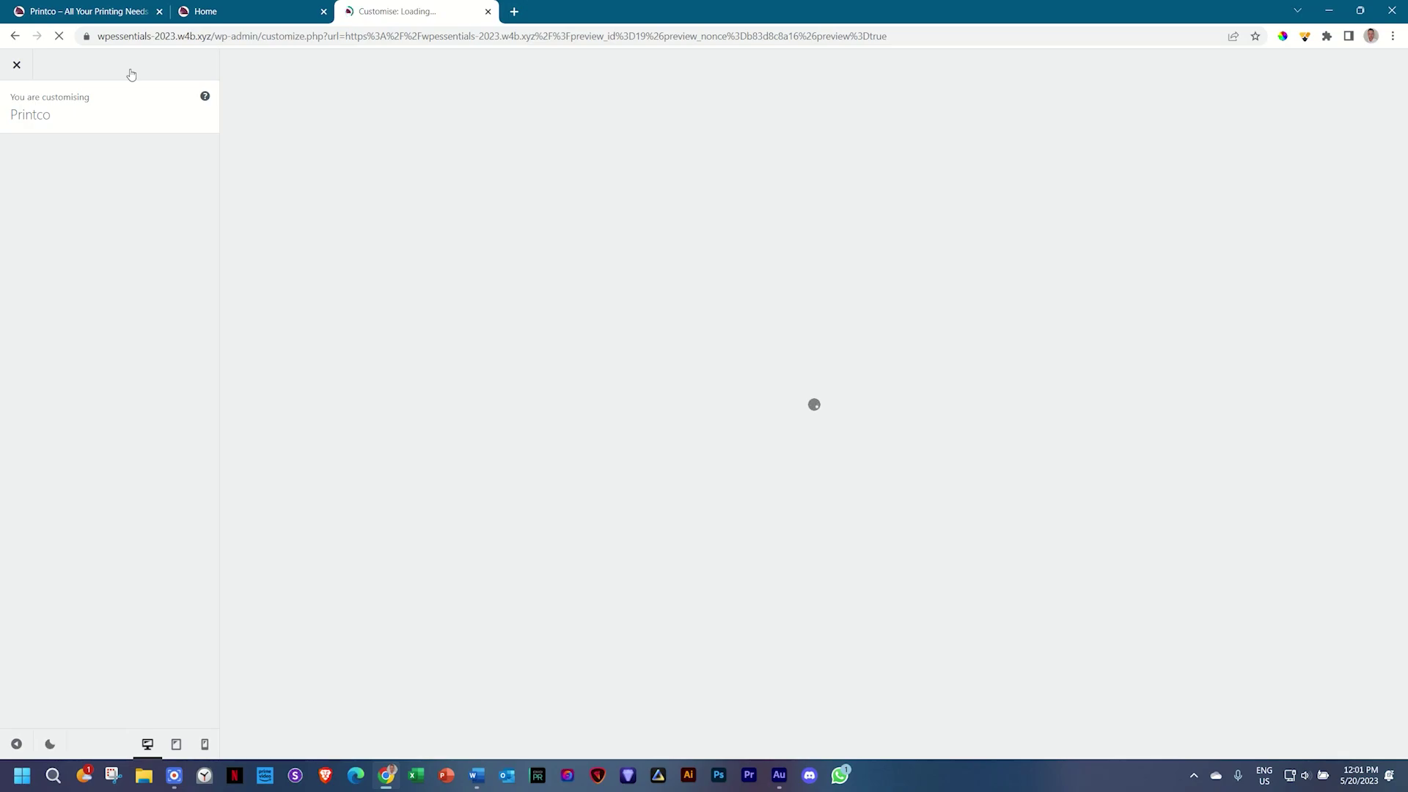
{"action": "scroll", "coordinate": [110, 305], "scroll_direction": "down", "scroll_amount": 2}
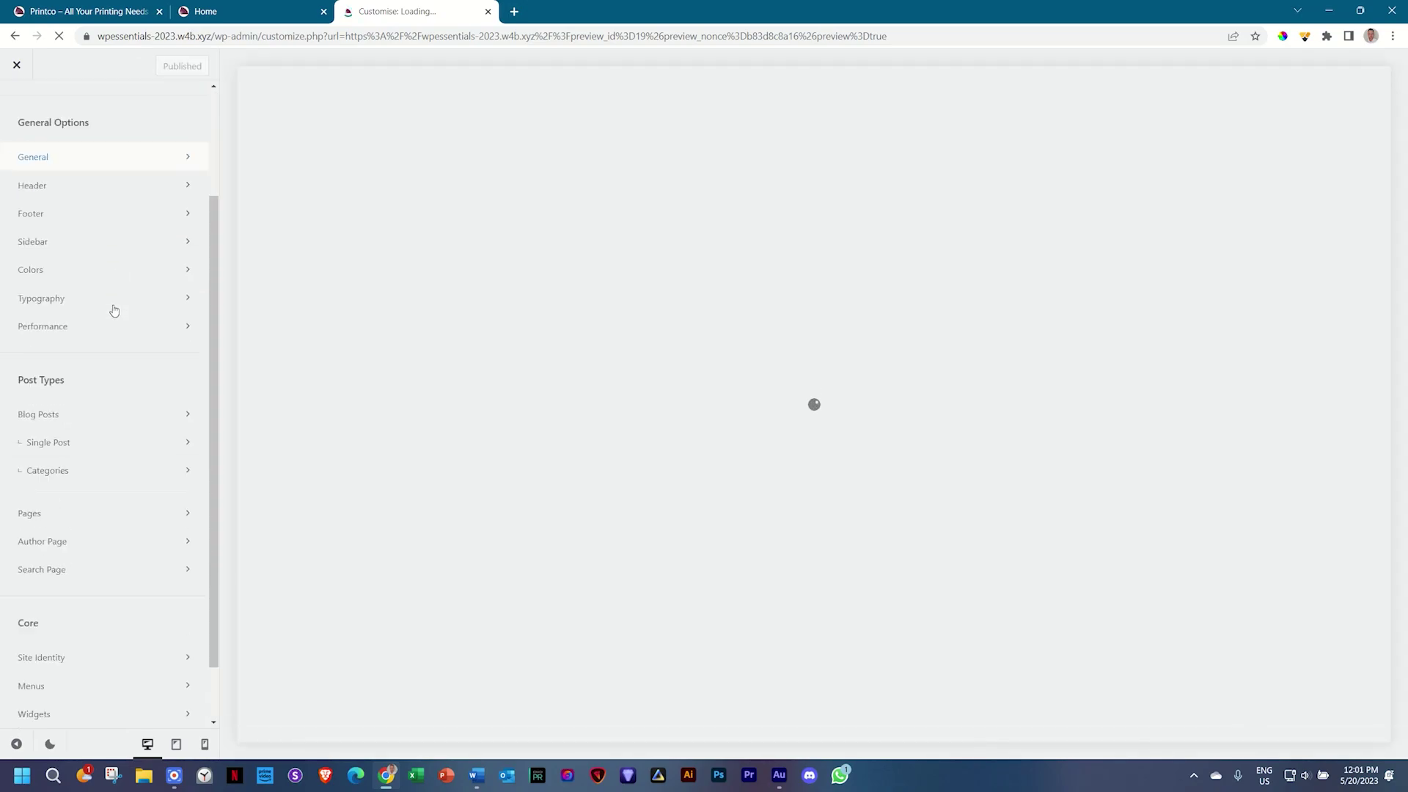
{"action": "scroll", "coordinate": [113, 310], "scroll_direction": "down", "scroll_amount": 1}
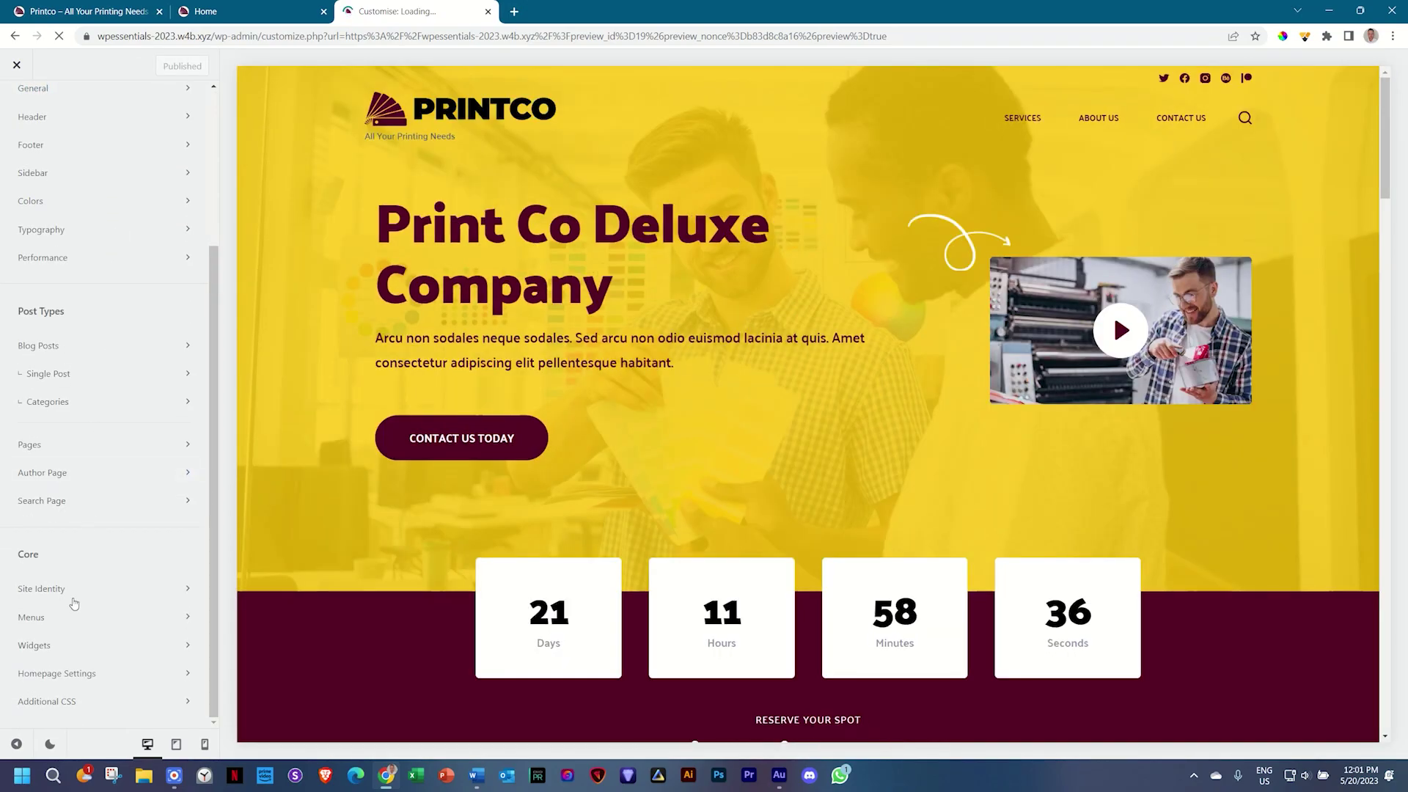
{"action": "scroll", "coordinate": [108, 319], "scroll_direction": "up", "scroll_amount": 3}
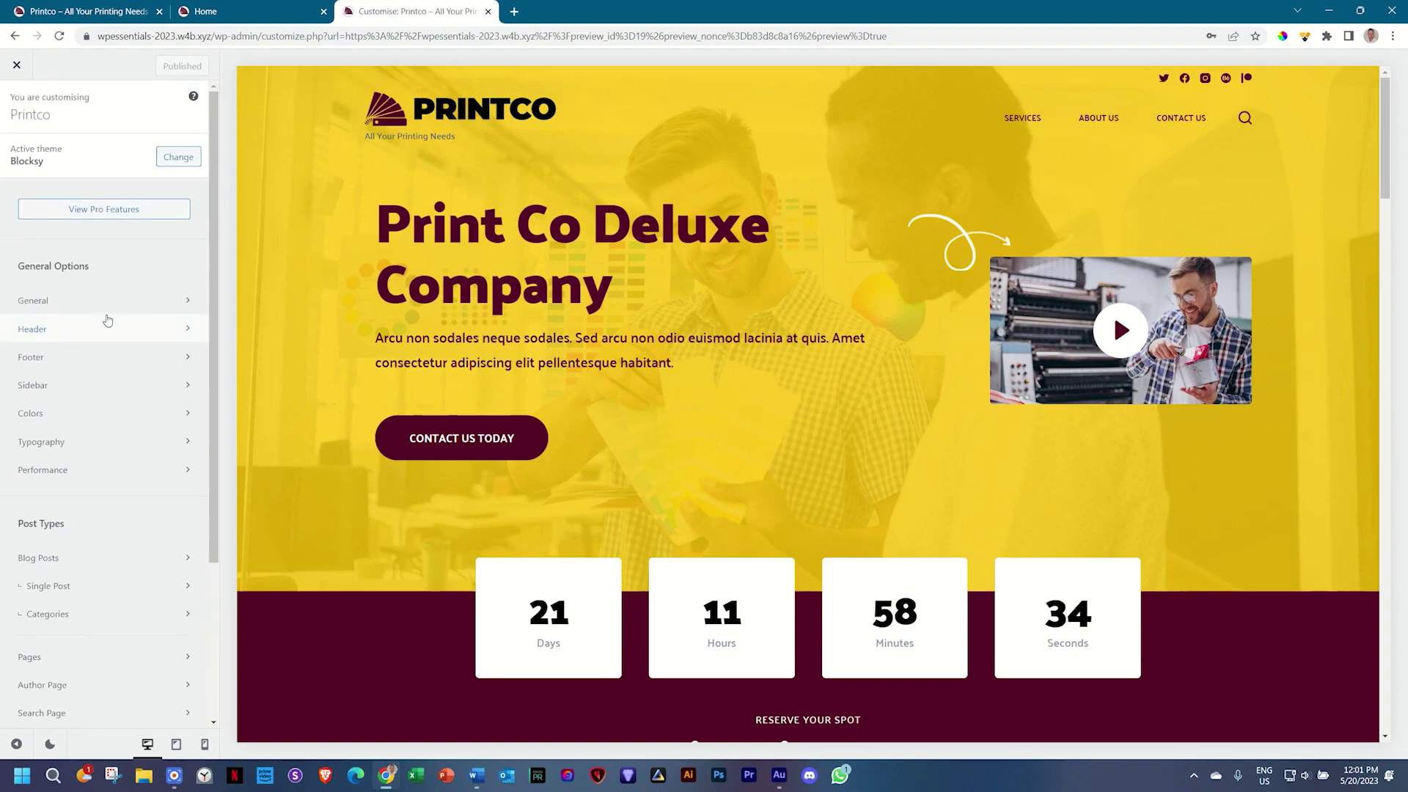
Step: Enable Scroll to Top in the General options and check the button further down the page preview
{"action": "left_click", "coordinate": [70, 300]}
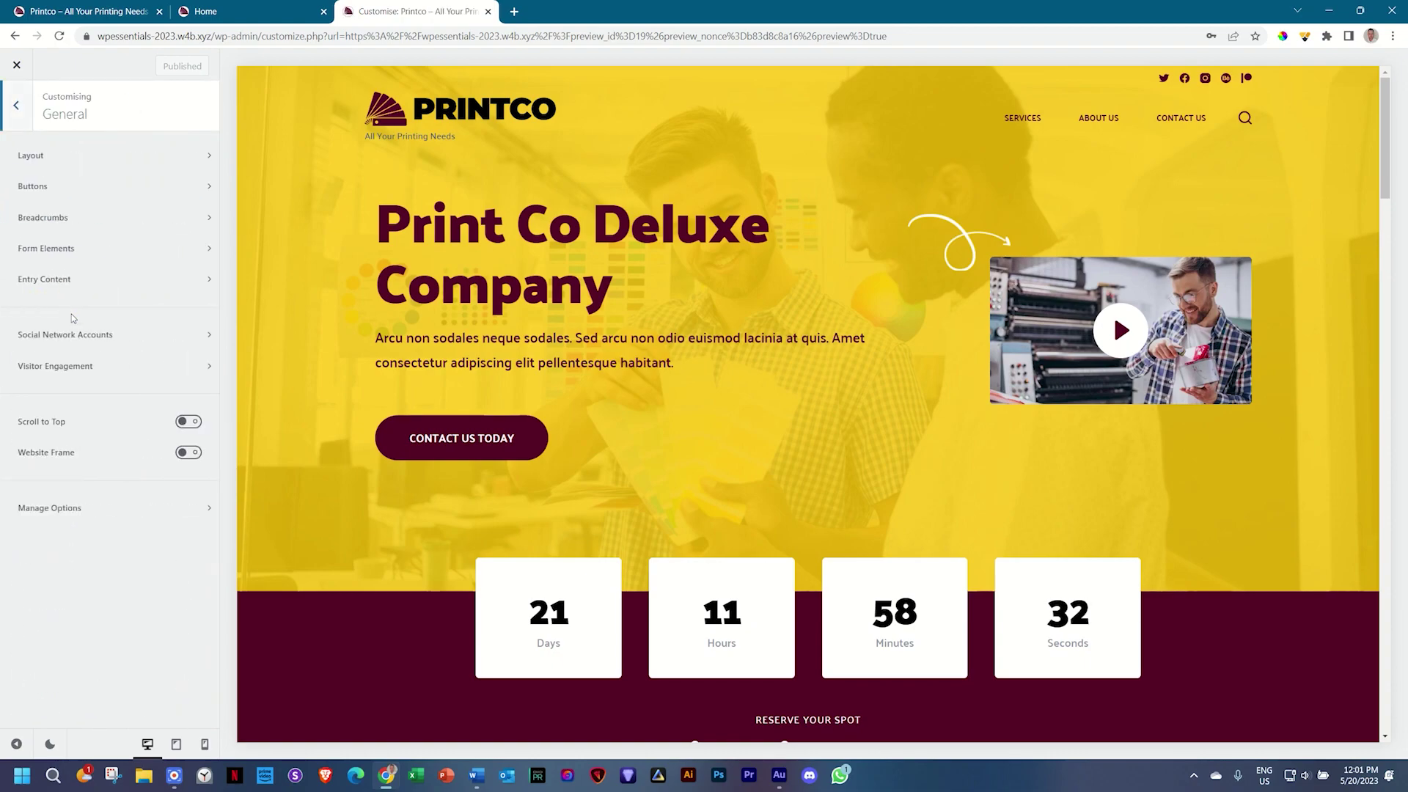
{"action": "left_click", "coordinate": [191, 422]}
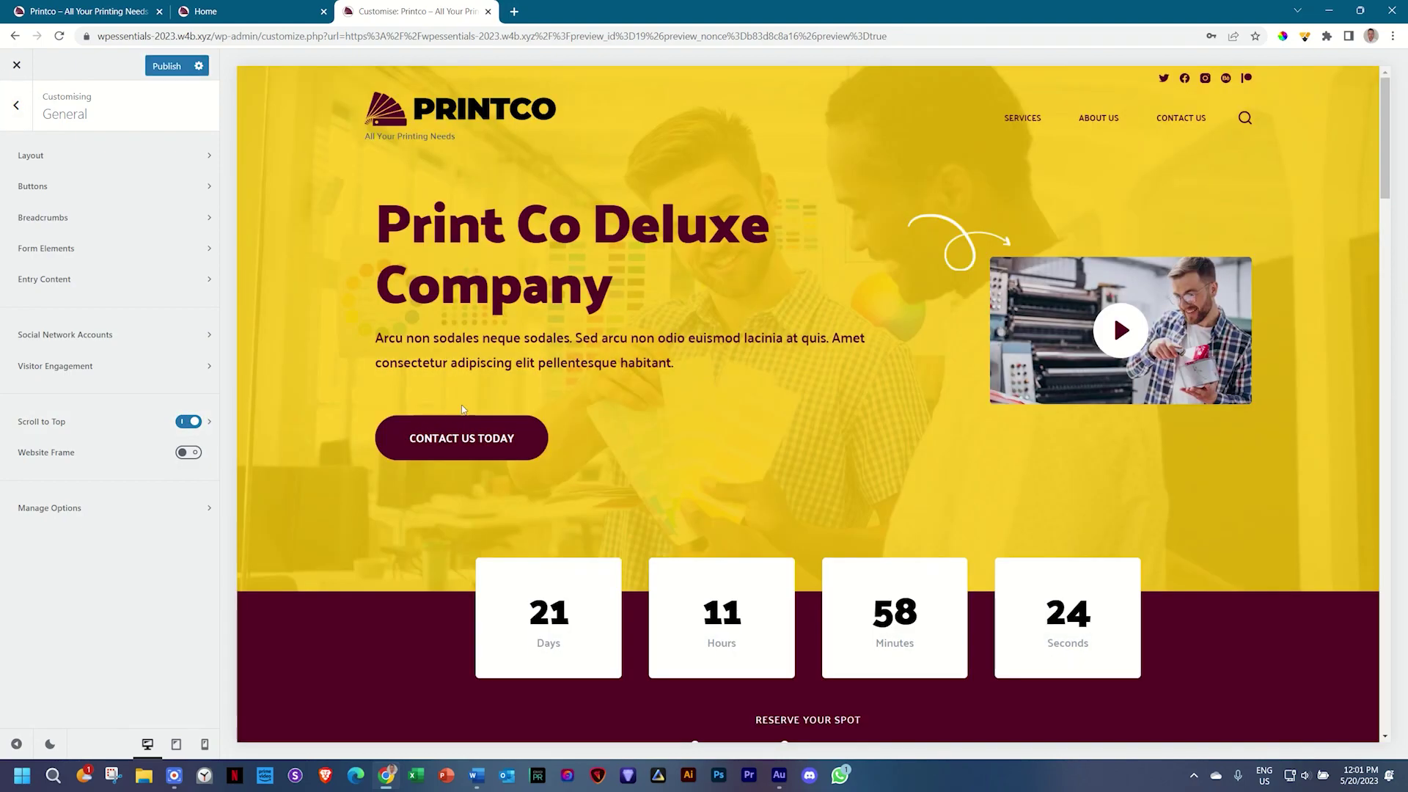
{"action": "scroll", "coordinate": [467, 405], "scroll_direction": "down", "scroll_amount": 10}
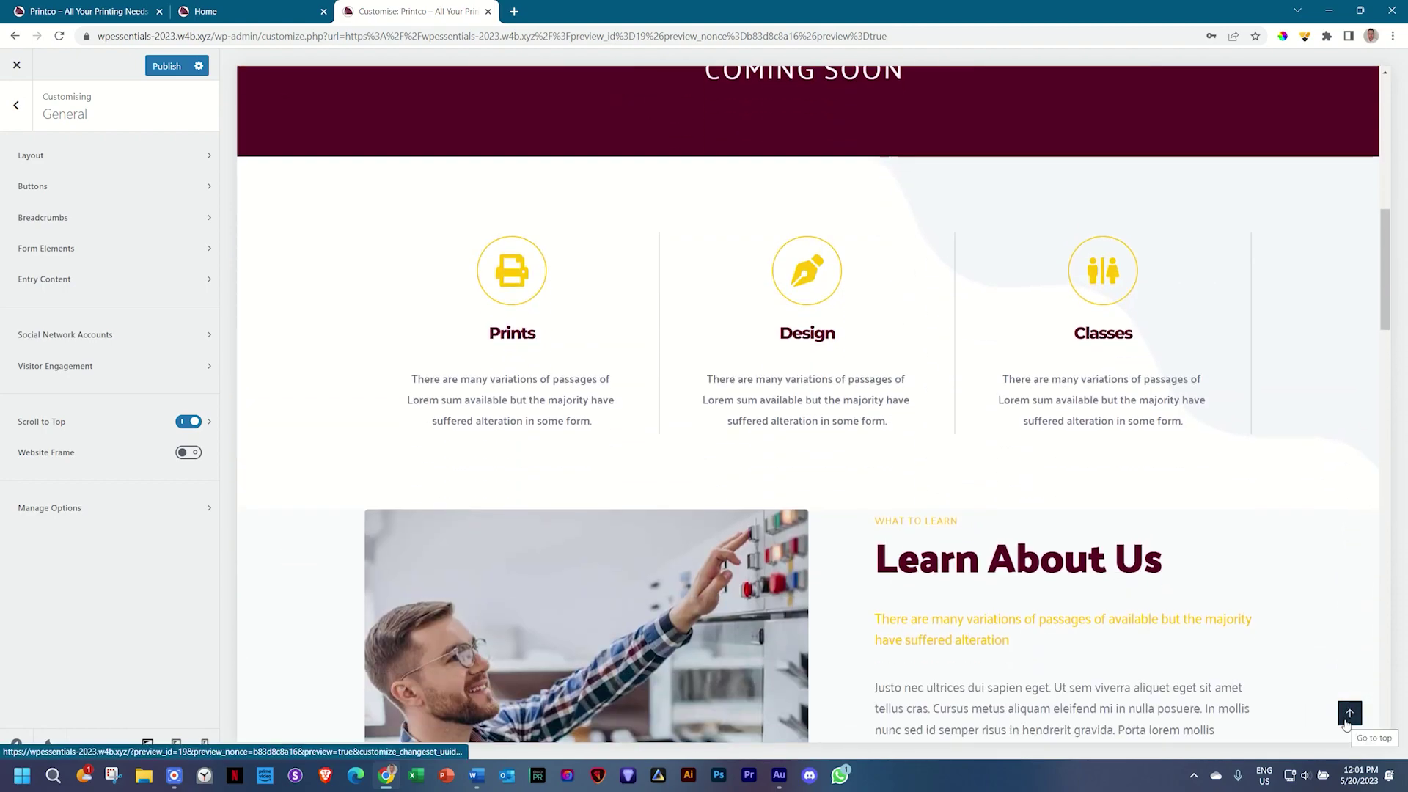
Step: Give the scroll-to-top button the solid arrow icon and set its icon size to 39 px
{"action": "left_click", "coordinate": [56, 429]}
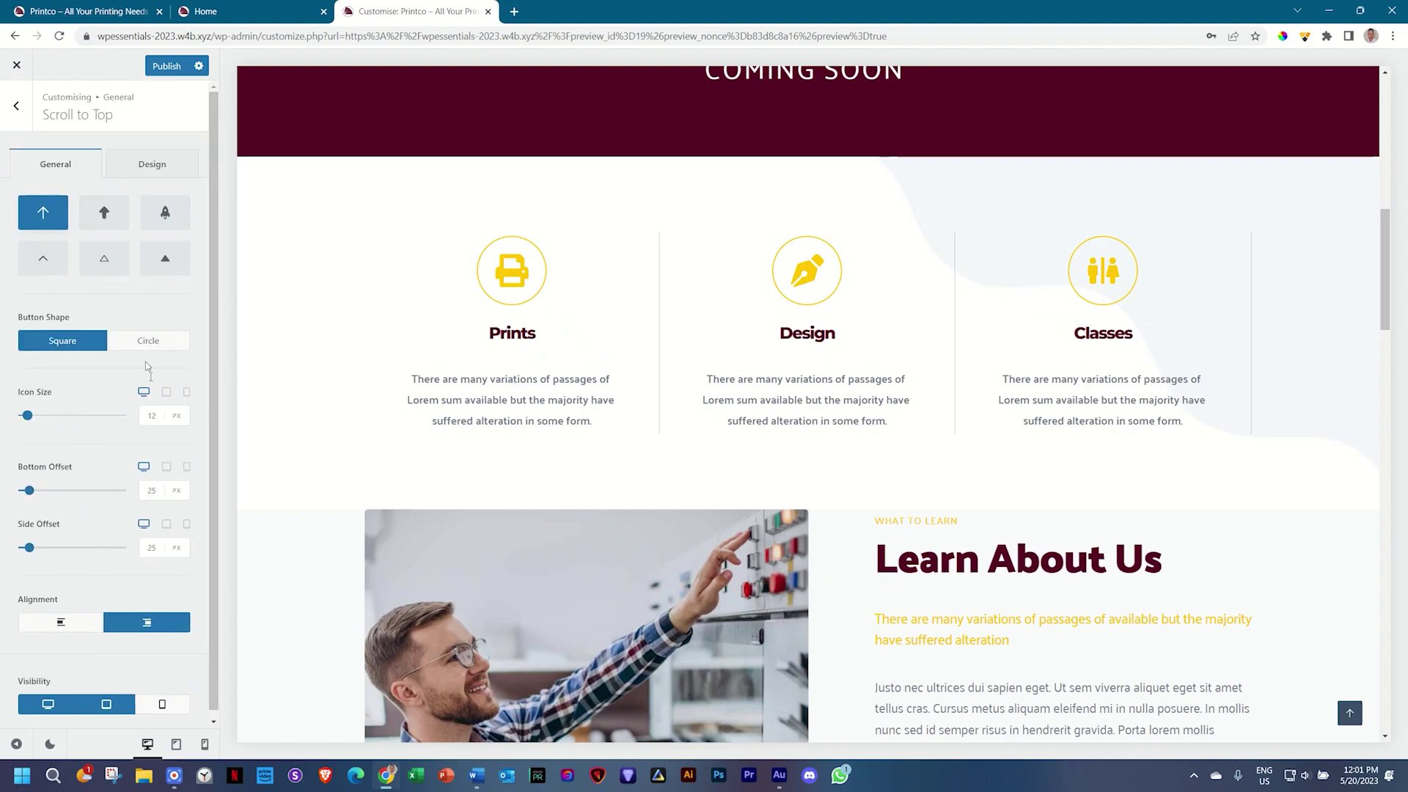
{"action": "left_click", "coordinate": [105, 213]}
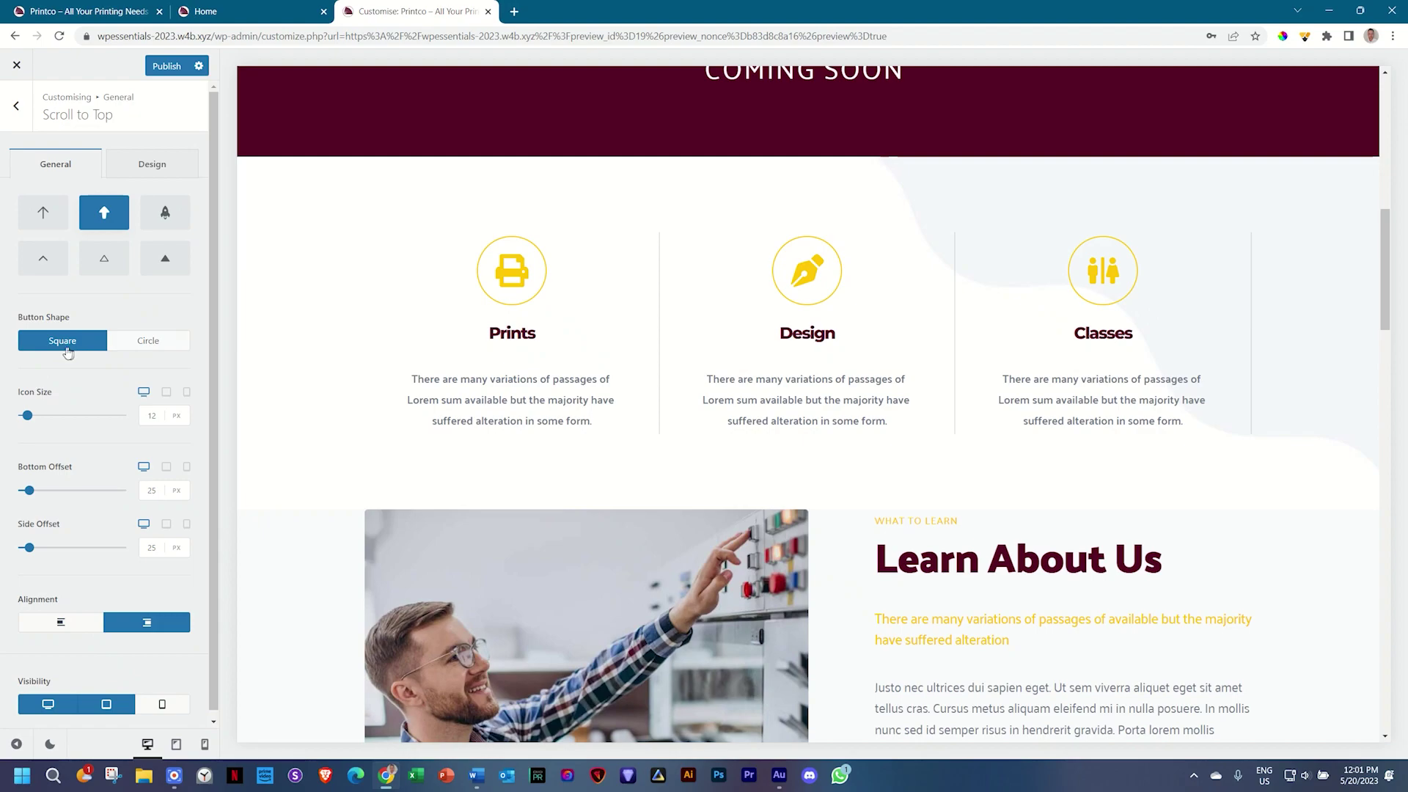
{"action": "scroll", "coordinate": [429, 385], "scroll_direction": "down", "scroll_amount": 3}
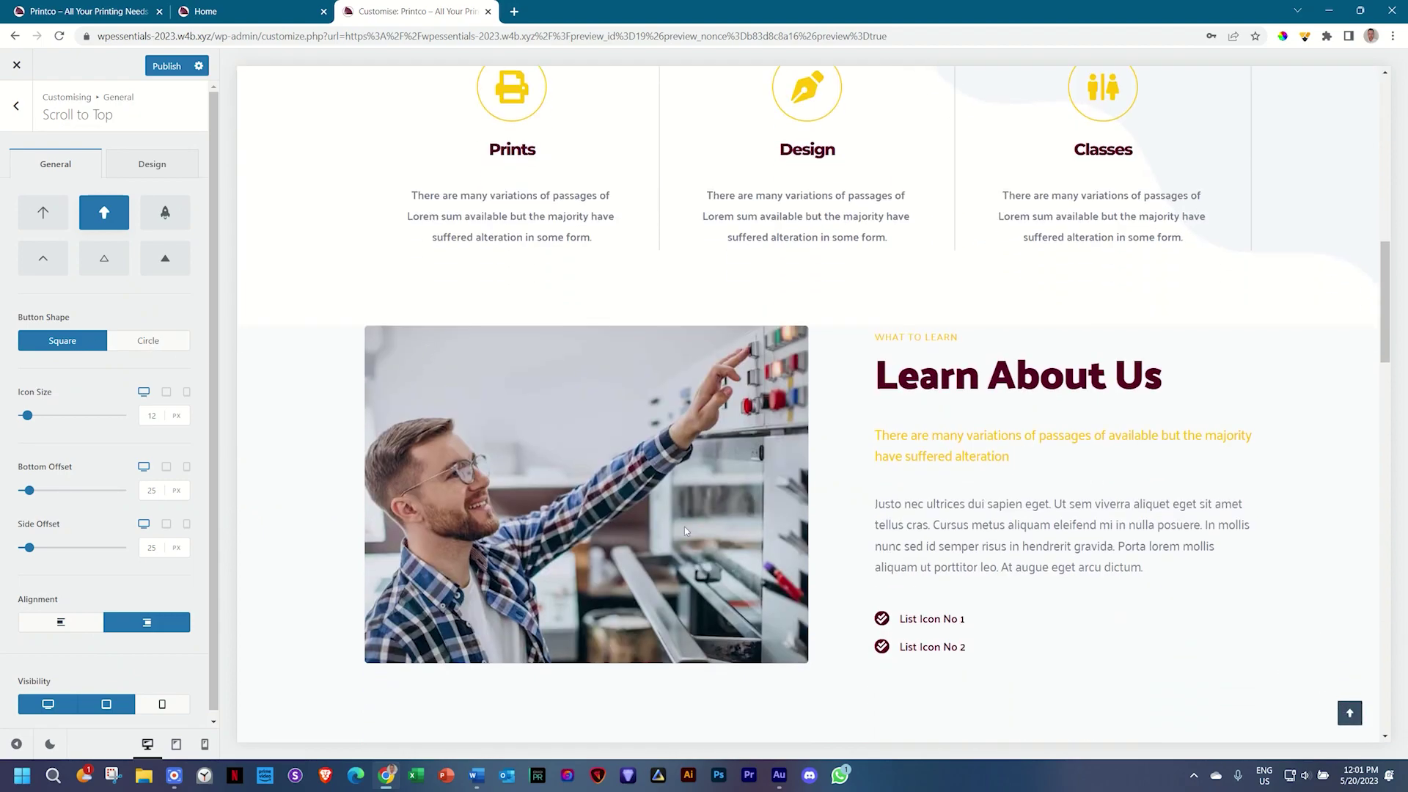
{"action": "left_click_drag", "start_coordinate": [28, 416], "coordinate": [93, 423]}
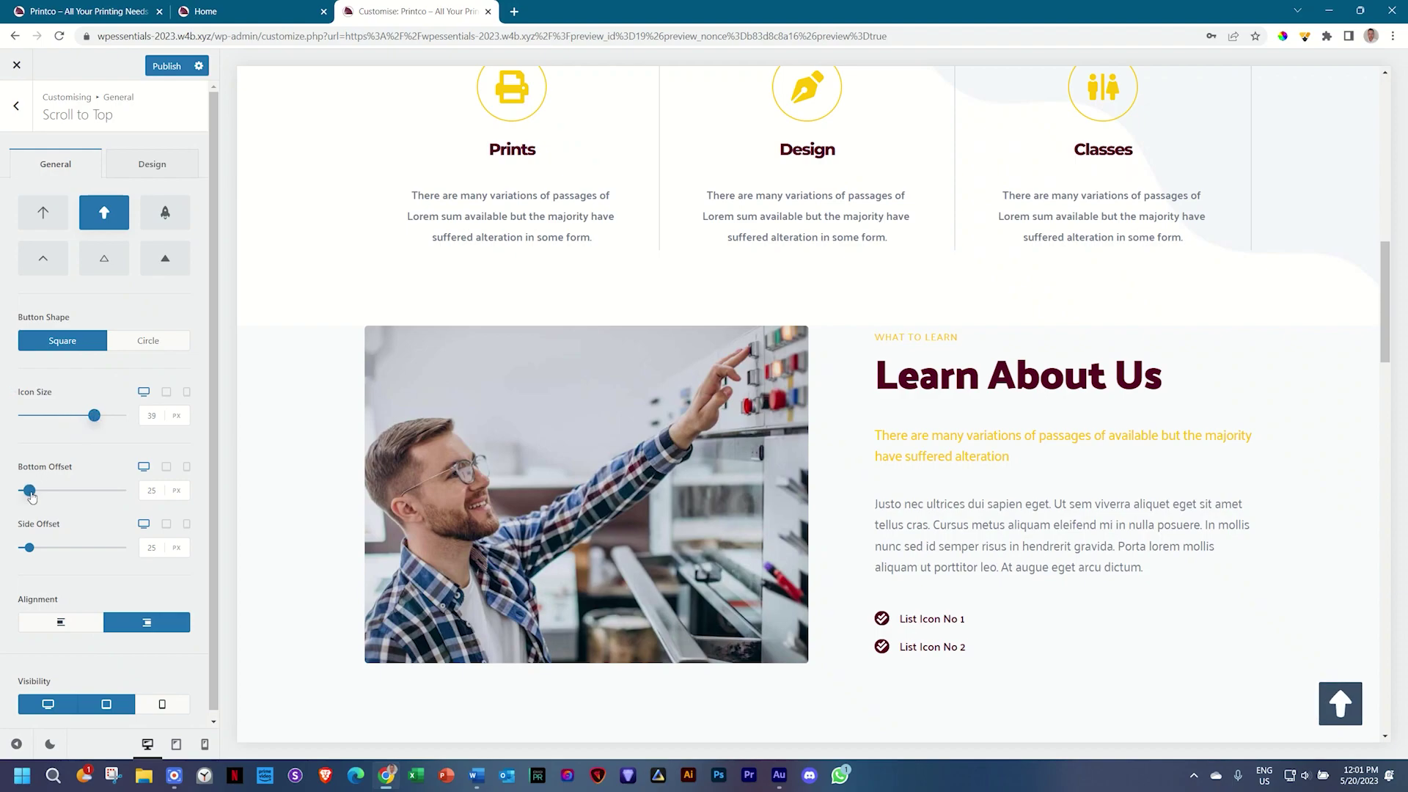
Step: Position the scroll-to-top button with a 34 px bottom offset, a 42 px side offset and left alignment
{"action": "mouse_move", "coordinate": [31, 497]}
{"action": "left_mouse_down"}
{"action": "mouse_move", "coordinate": [110, 496]}
{"action": "mouse_move", "coordinate": [31, 494]}
{"action": "left_mouse_up"}
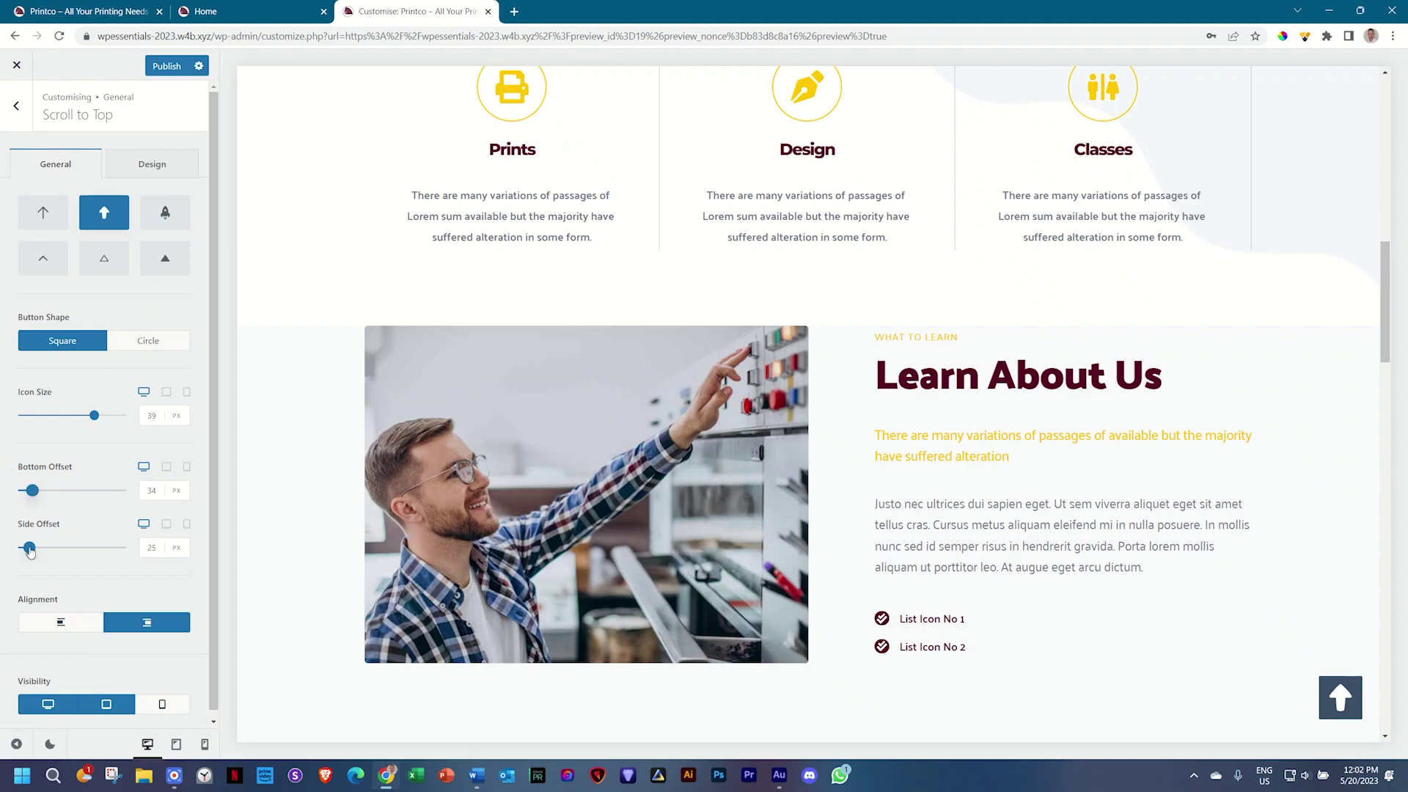
{"action": "mouse_move", "coordinate": [31, 552]}
{"action": "left_mouse_down"}
{"action": "mouse_move", "coordinate": [73, 551]}
{"action": "mouse_move", "coordinate": [35, 552]}
{"action": "left_mouse_up"}
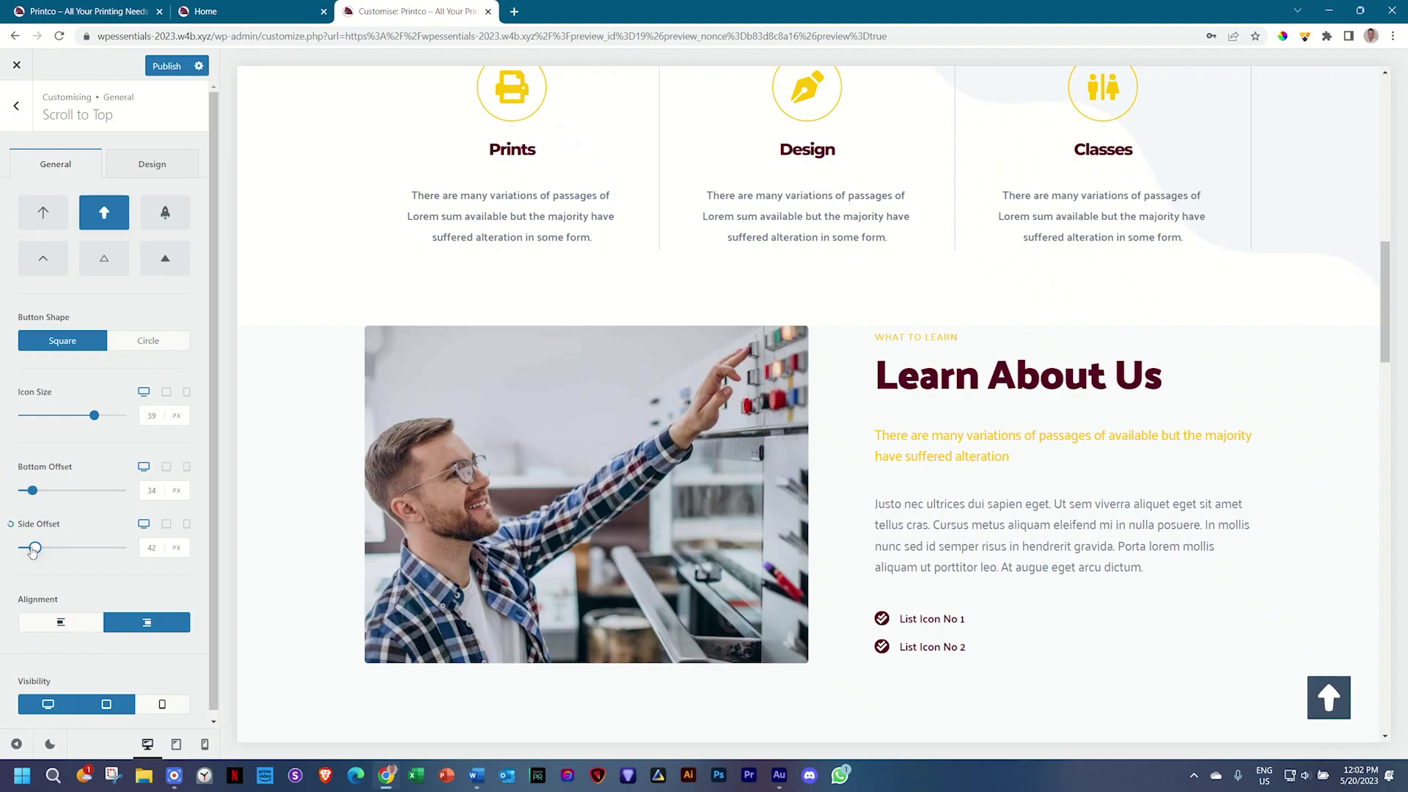
{"action": "left_click", "coordinate": [64, 624]}
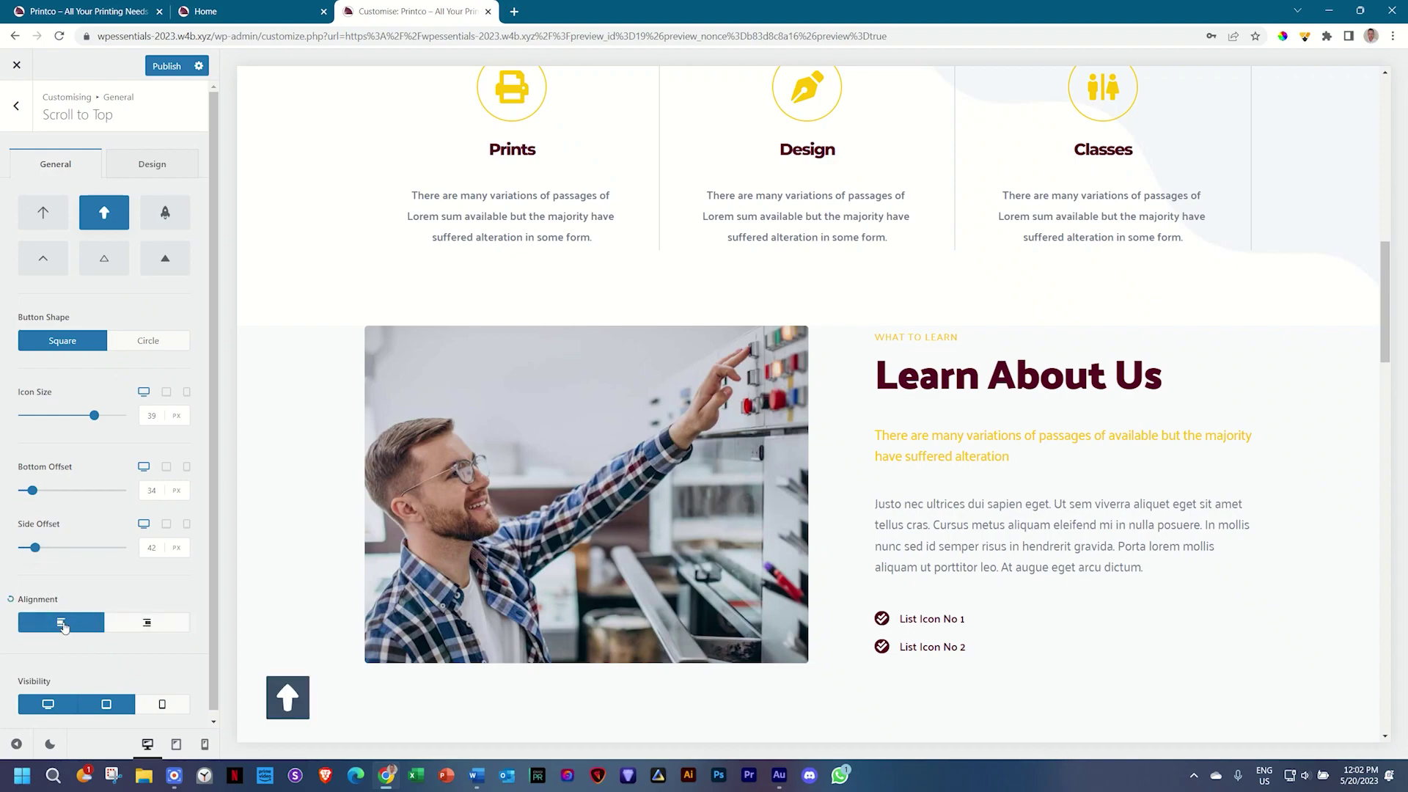
Step: Set the scroll-to-top button to right alignment, enable its visibility on mobile, and check it in the mobile preview
{"action": "left_click", "coordinate": [144, 624]}
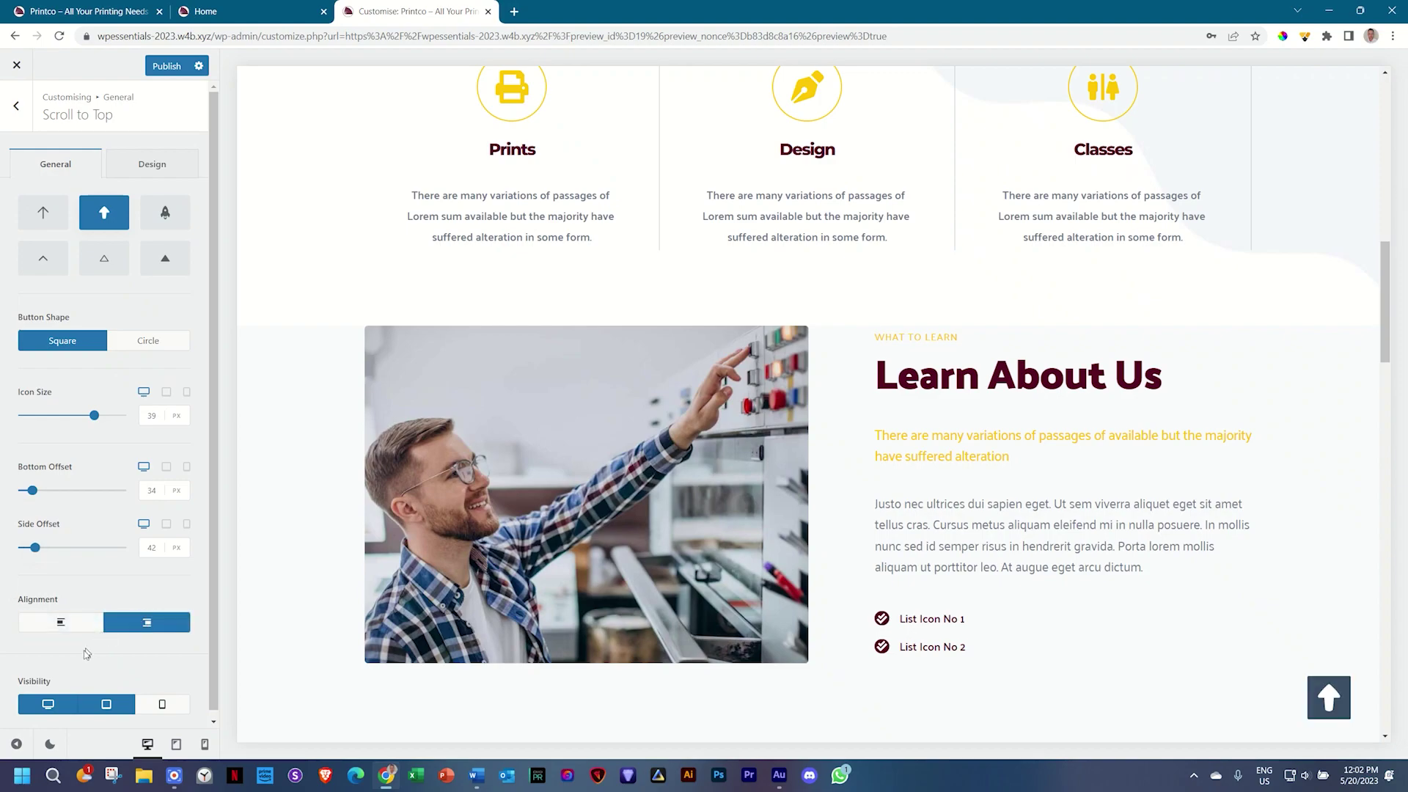
{"action": "scroll", "coordinate": [72, 682], "scroll_direction": "down", "scroll_amount": 1}
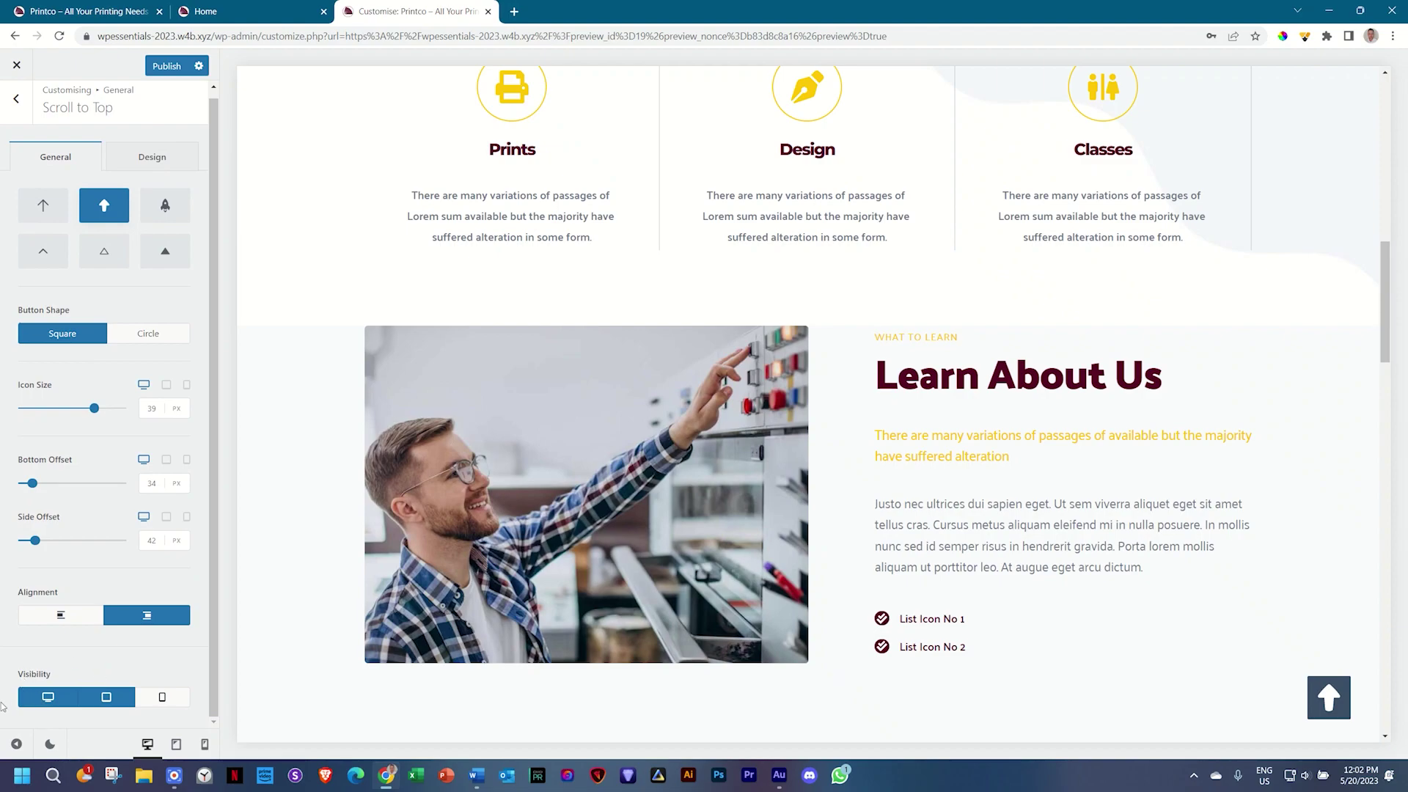
{"action": "left_click", "coordinate": [163, 702]}
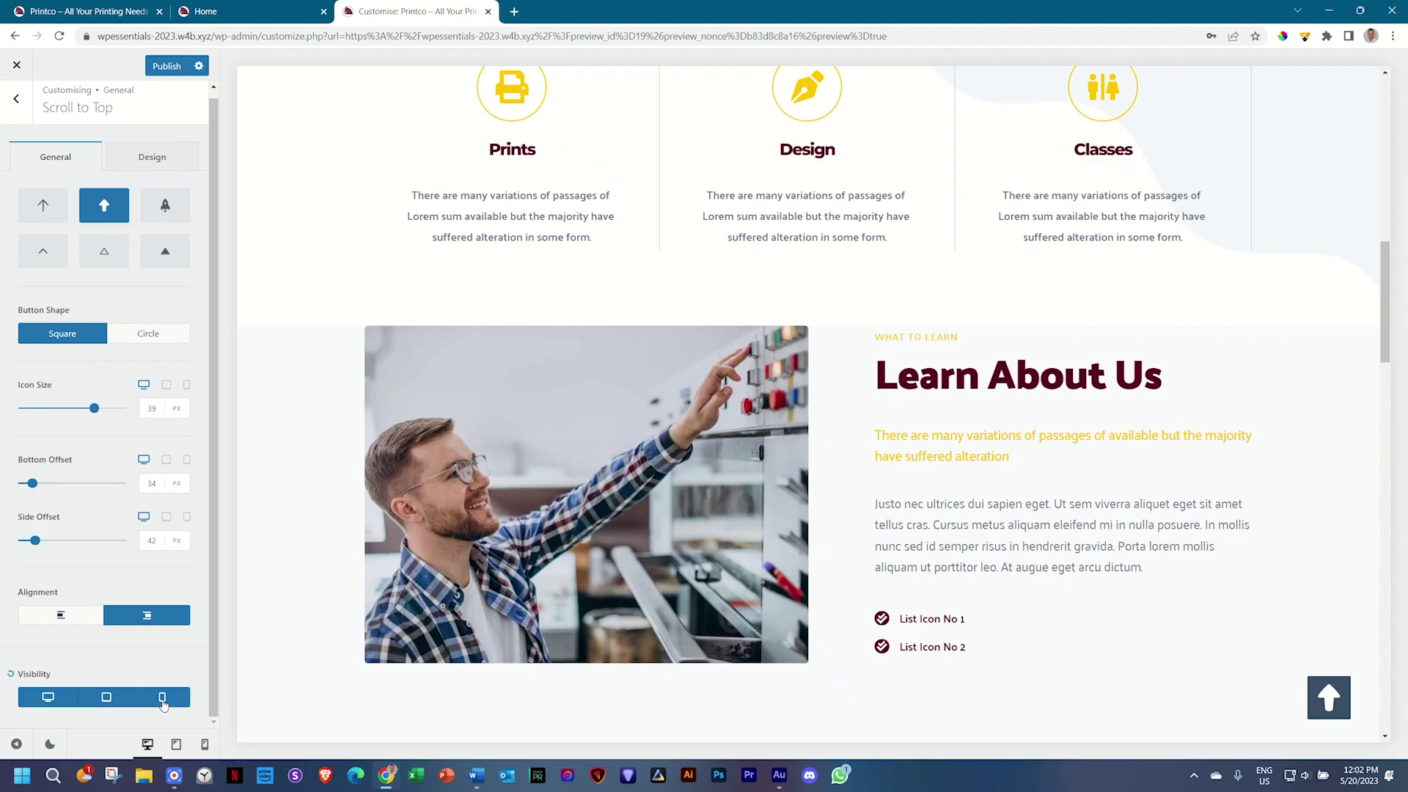
{"action": "left_click", "coordinate": [205, 743]}
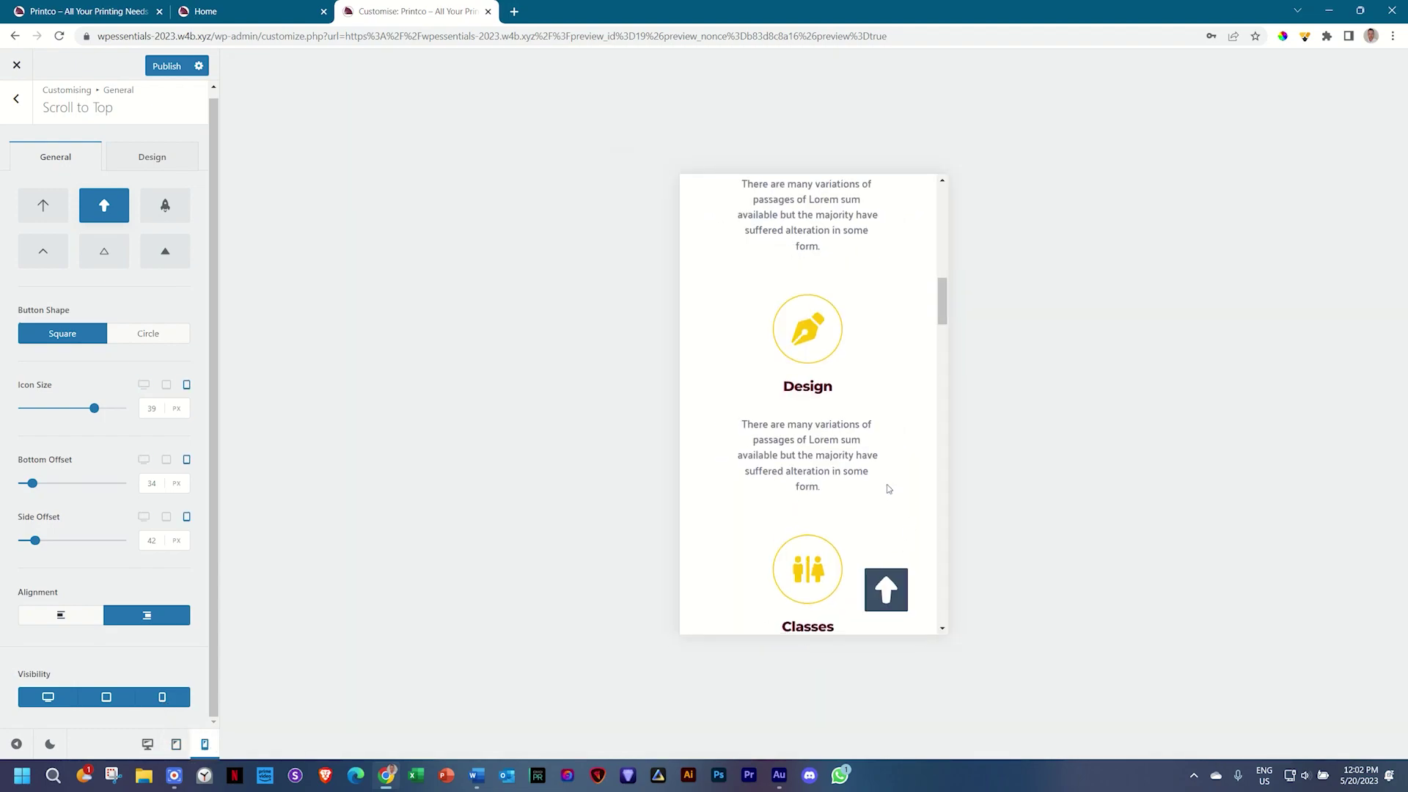
{"action": "scroll", "coordinate": [879, 513], "scroll_direction": "down", "scroll_amount": 3}
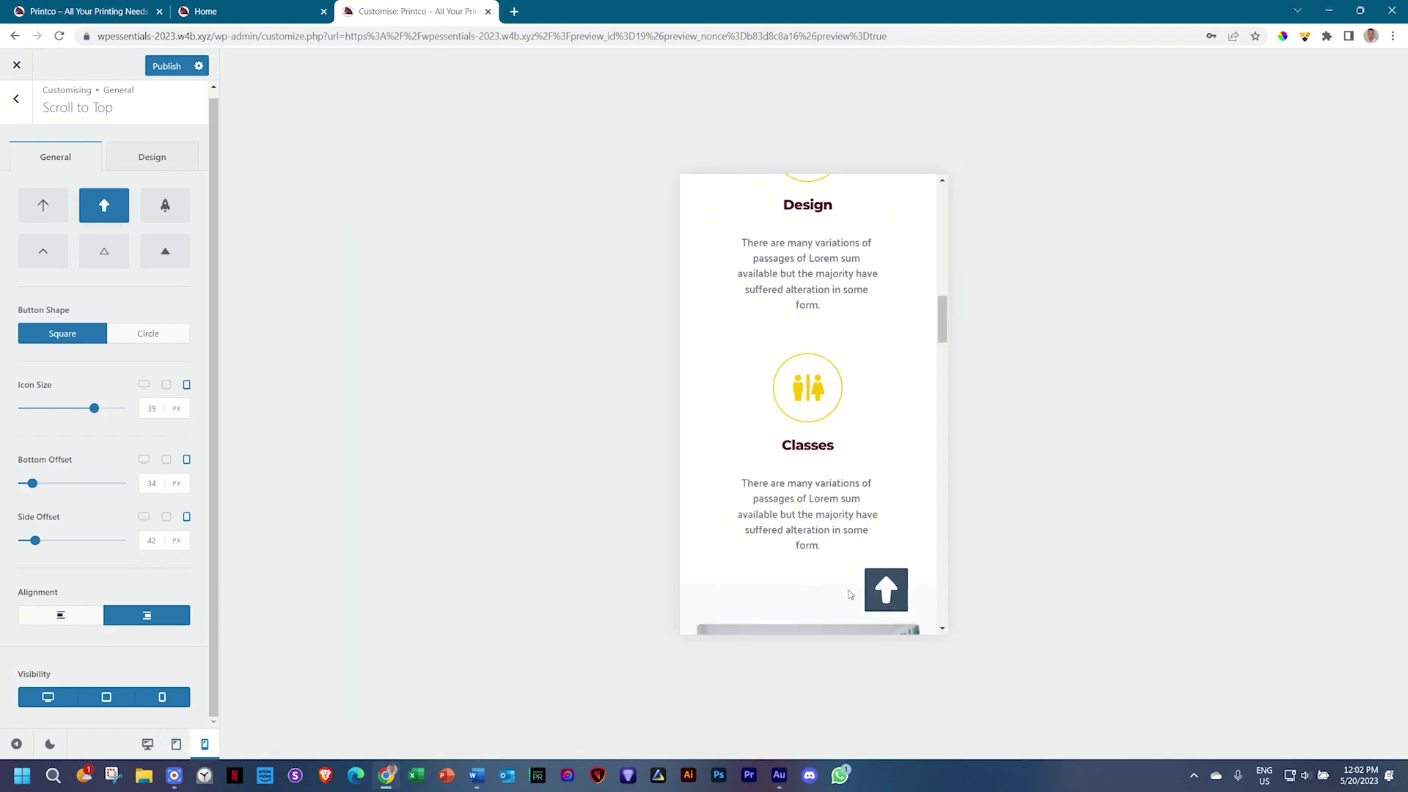
Step: Reduce the scroll-to-top icon size for tablet, set it to 22 px for mobile, and publish the changes
{"action": "left_click", "coordinate": [167, 385]}
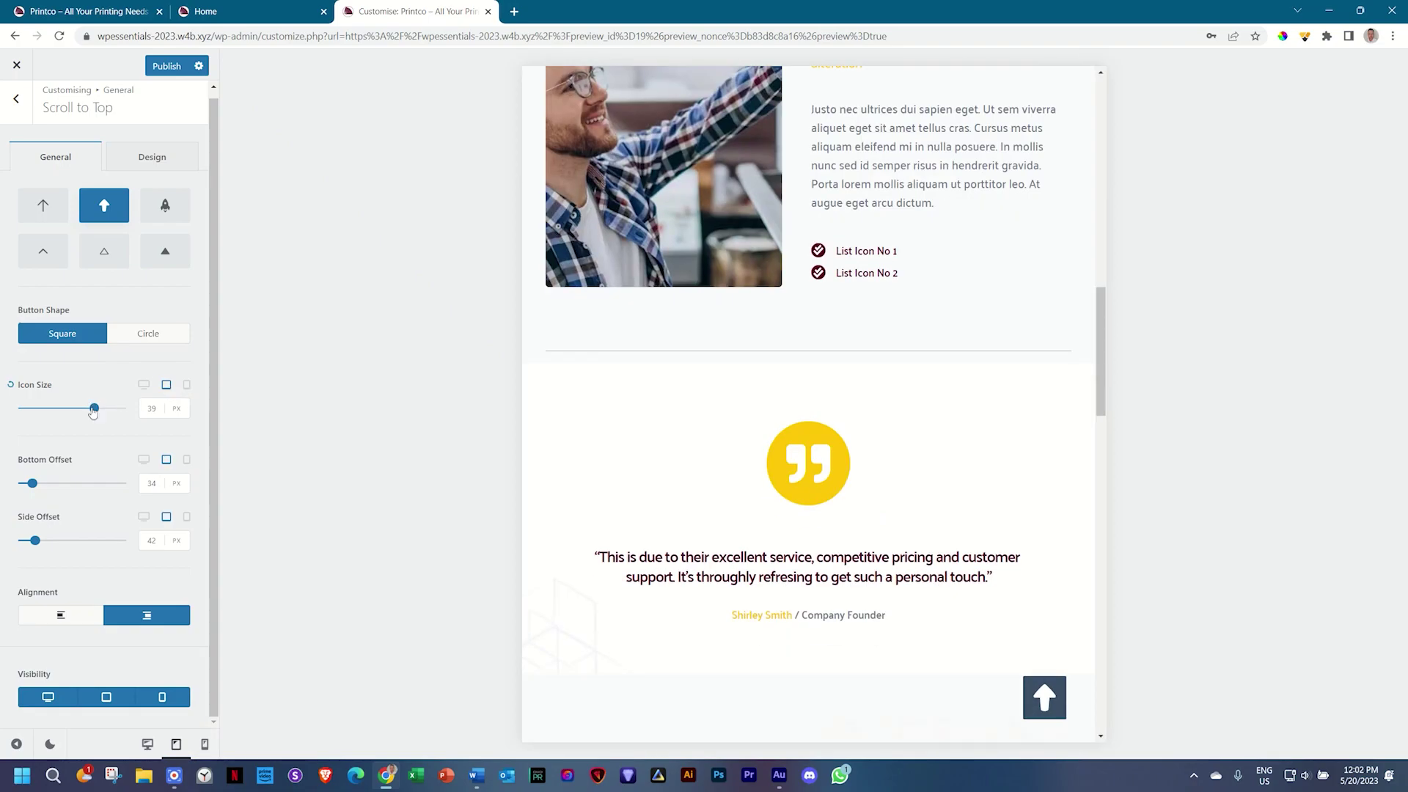
{"action": "mouse_move", "coordinate": [93, 412]}
{"action": "left_mouse_down"}
{"action": "mouse_move", "coordinate": [67, 416]}
{"action": "mouse_move", "coordinate": [101, 415]}
{"action": "mouse_move", "coordinate": [82, 415]}
{"action": "left_mouse_up"}
{"action": "left_click", "coordinate": [187, 386]}
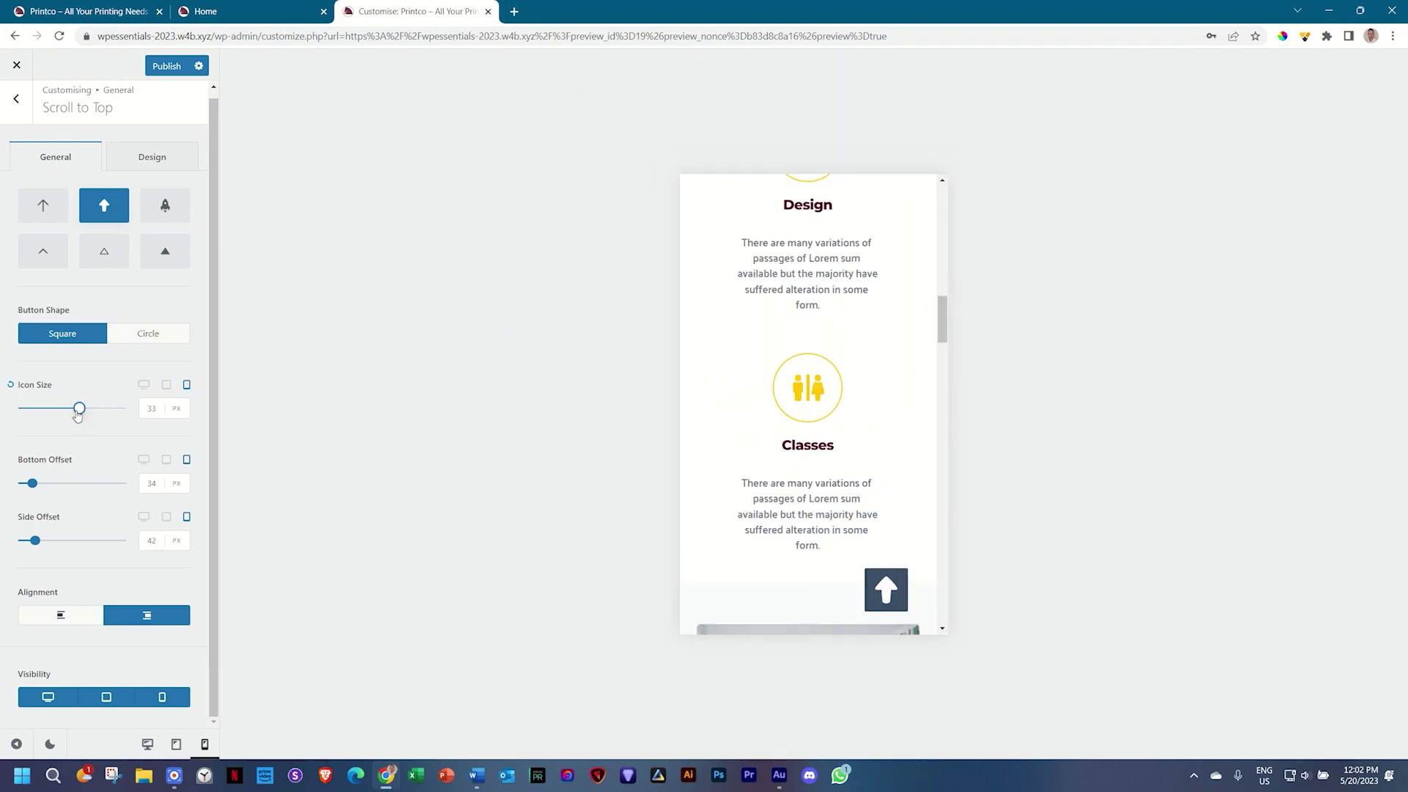
{"action": "left_click_drag", "start_coordinate": [74, 416], "coordinate": [51, 415]}
{"action": "left_click", "coordinate": [168, 67]}
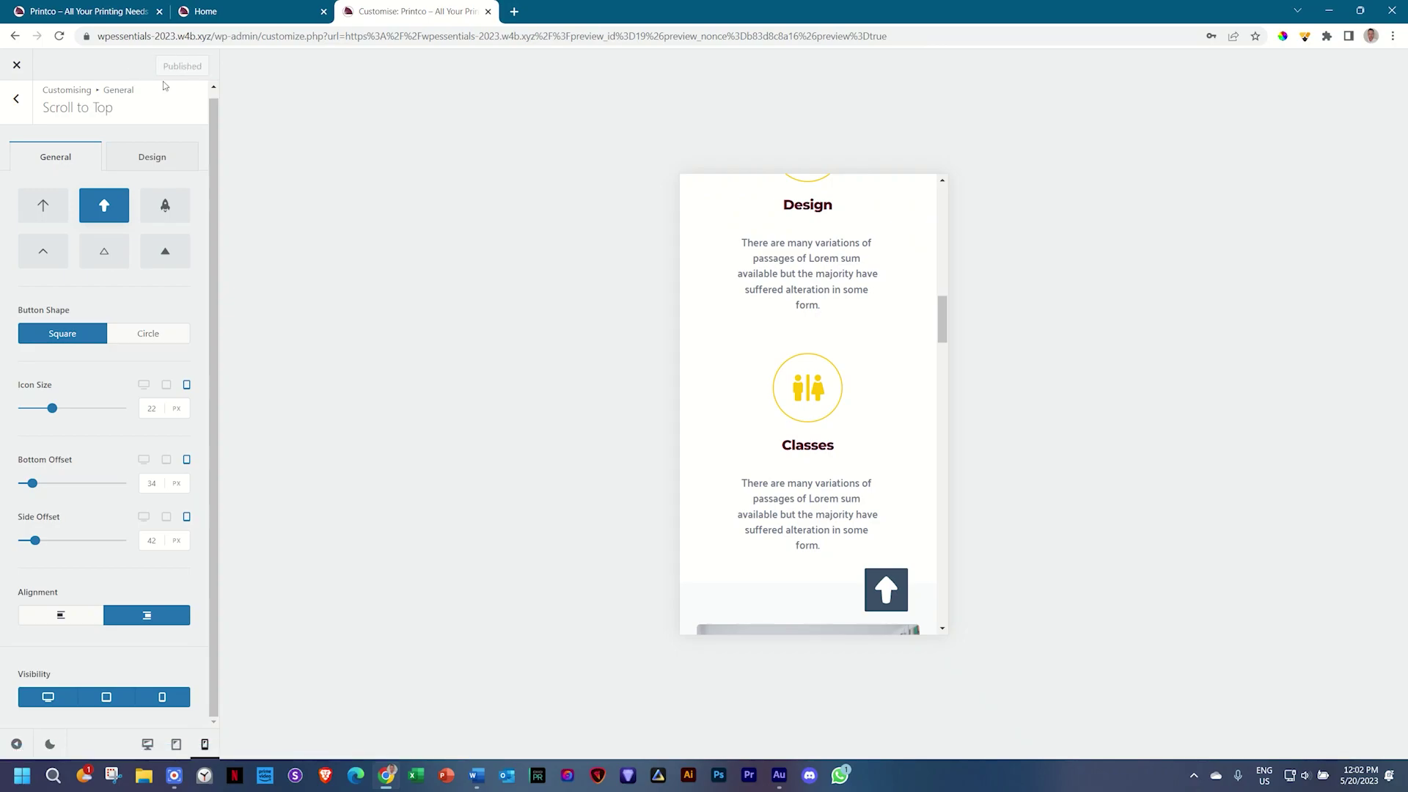
Step: Reload the customiser and reopen the Scroll to Top settings within the General options
{"action": "left_click", "coordinate": [61, 38]}
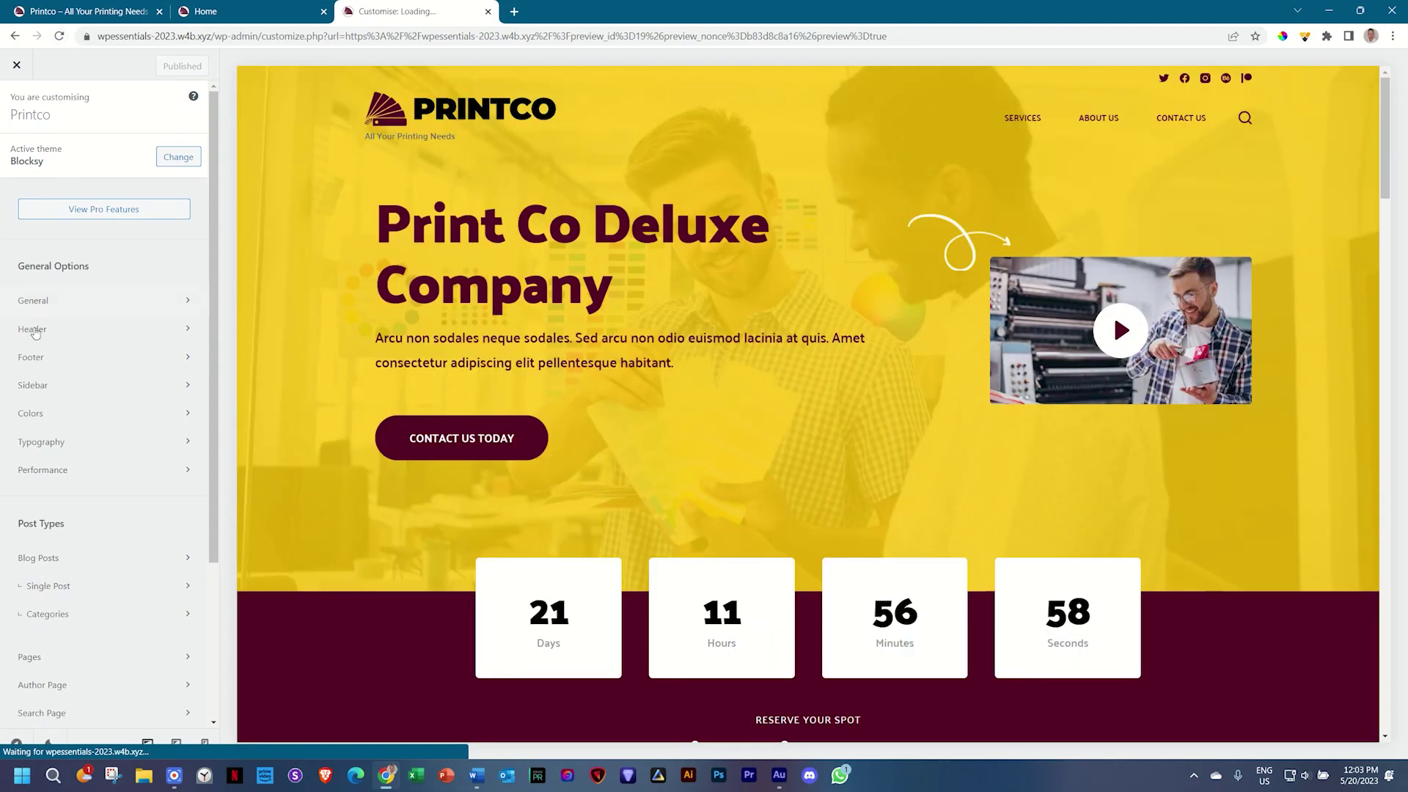
{"action": "scroll", "coordinate": [140, 417], "scroll_direction": "down", "scroll_amount": 1}
{"action": "scroll", "coordinate": [139, 416], "scroll_direction": "up", "scroll_amount": 1}
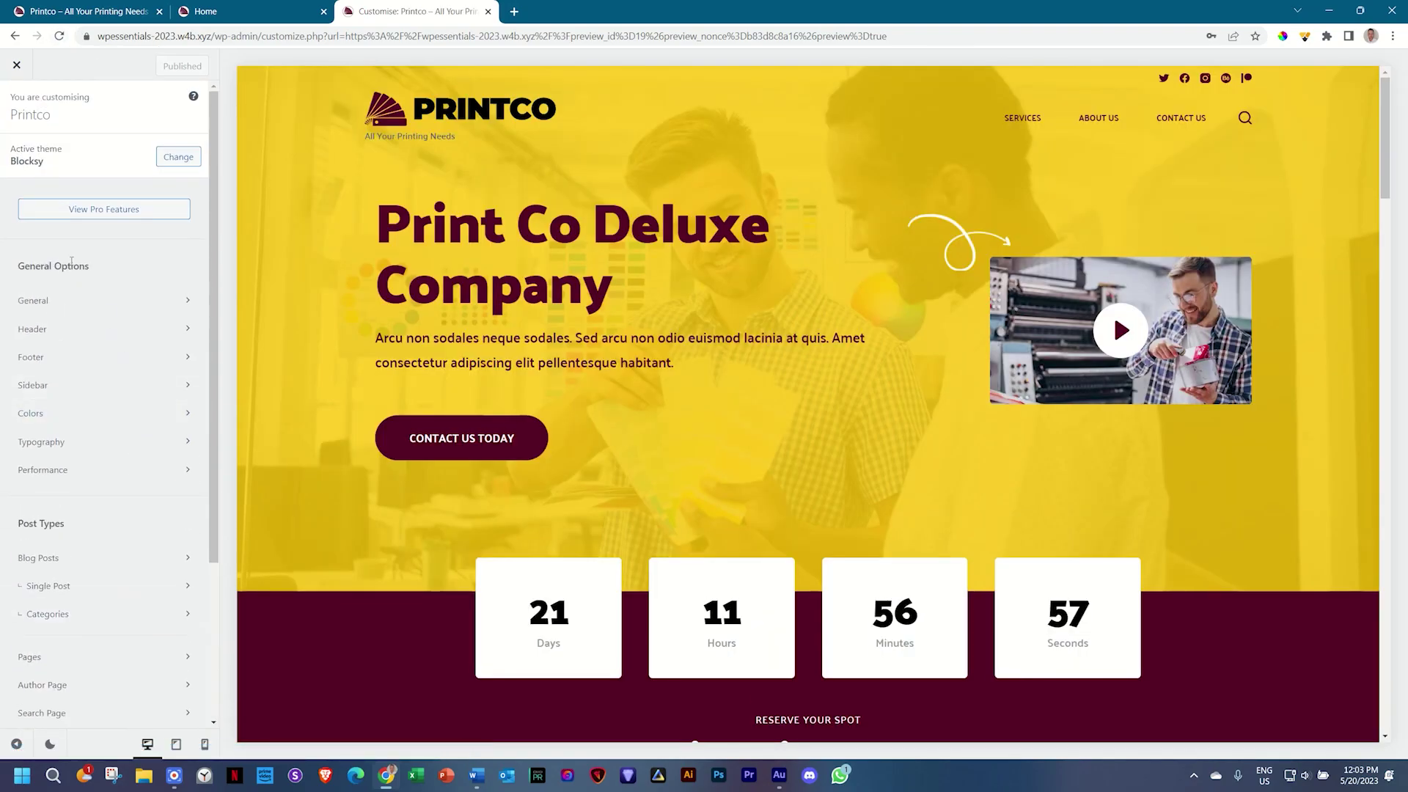
{"action": "left_click", "coordinate": [48, 306]}
{"action": "left_click", "coordinate": [59, 422]}
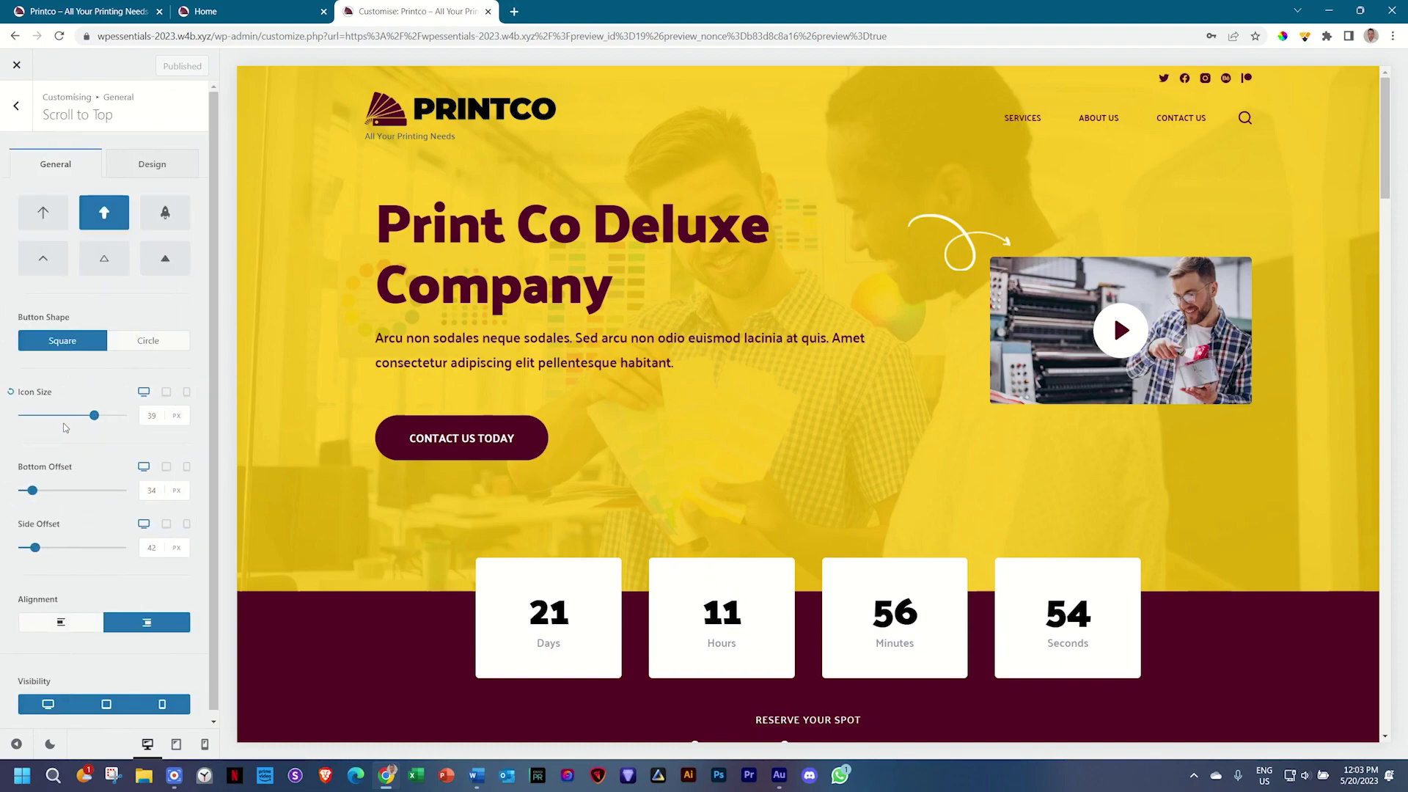
Step: Compare the size of the scroll-to-top button in the desktop and mobile previews further down the page
{"action": "scroll", "coordinate": [1021, 382], "scroll_direction": "down", "scroll_amount": 3}
{"action": "scroll", "coordinate": [1021, 382], "scroll_direction": "down", "scroll_amount": 8}
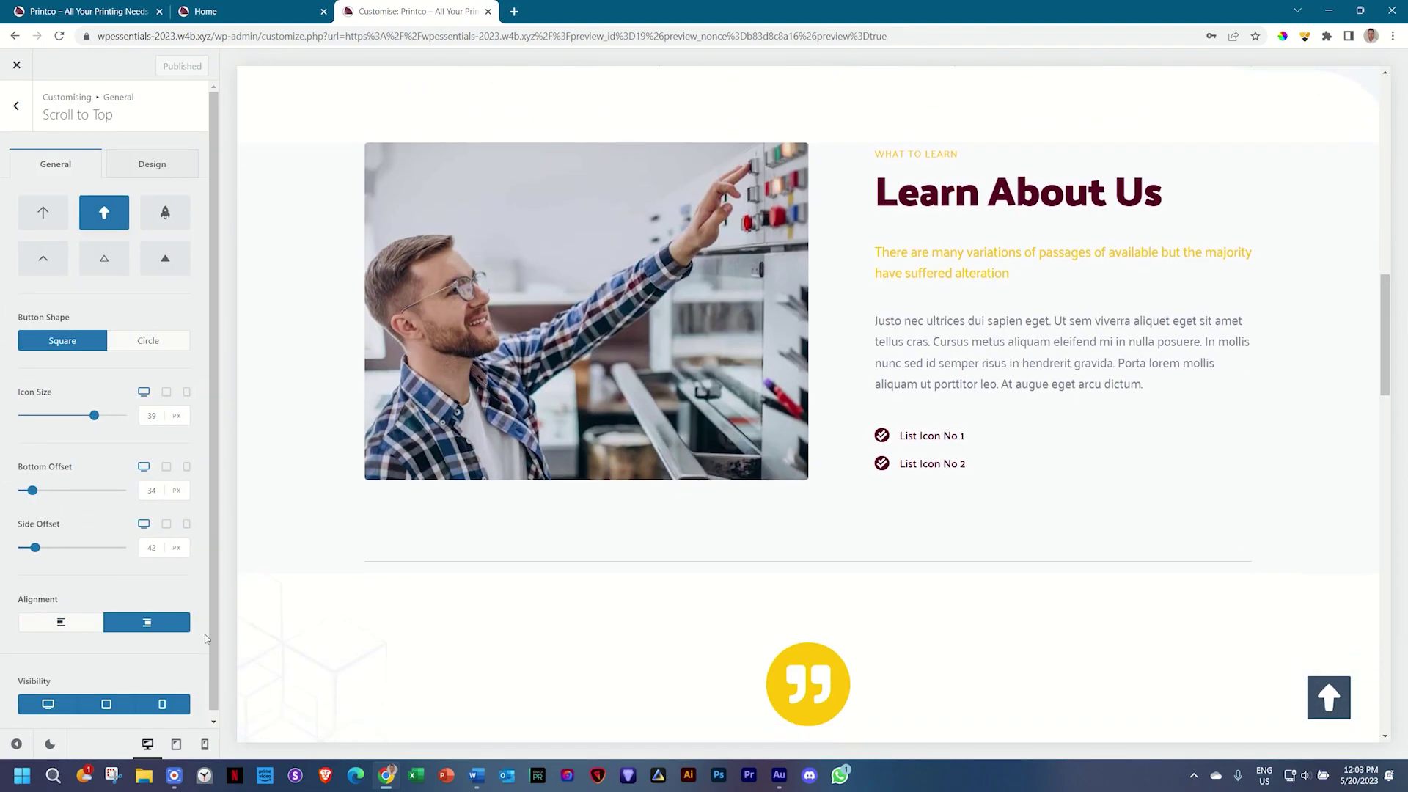
{"action": "left_click", "coordinate": [206, 743]}
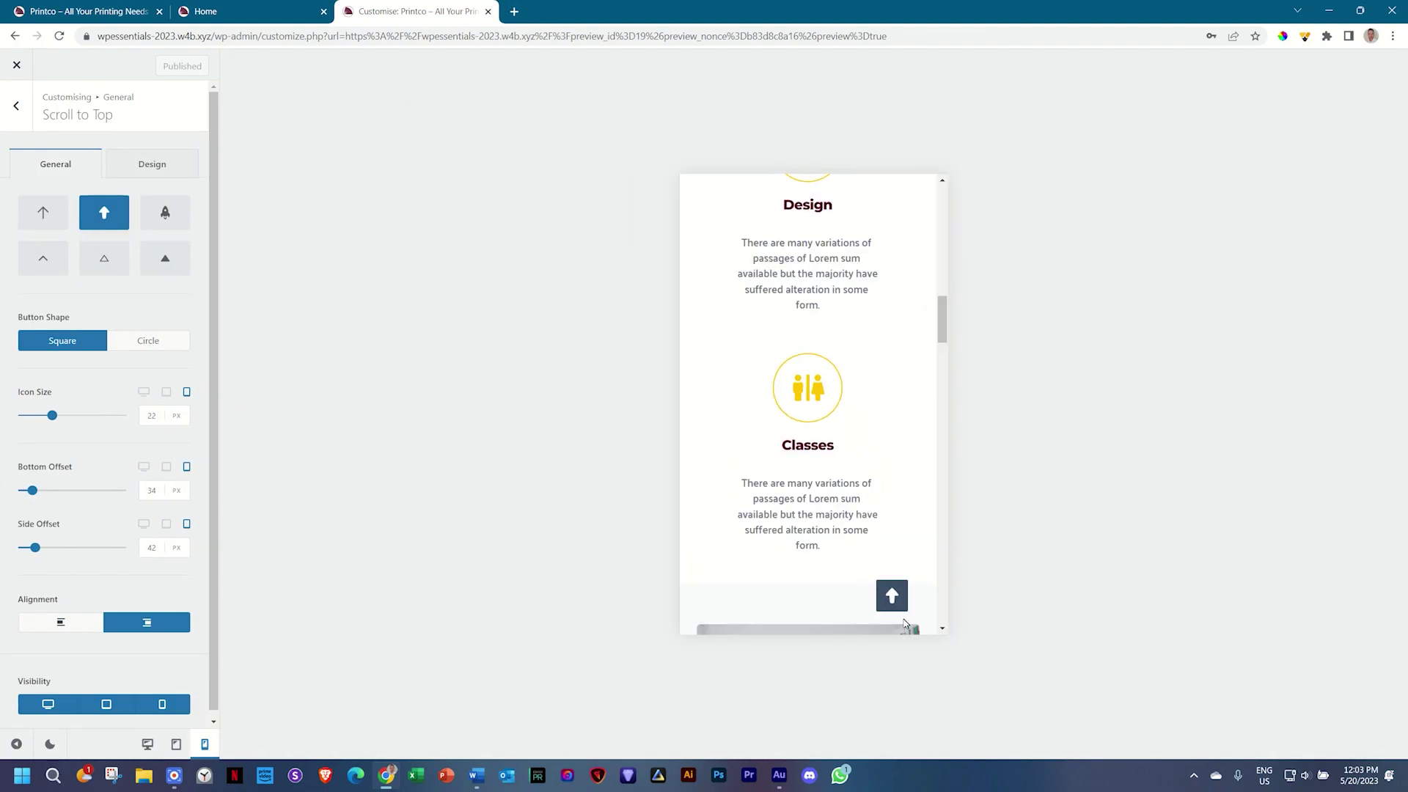
{"action": "left_click", "coordinate": [148, 743]}
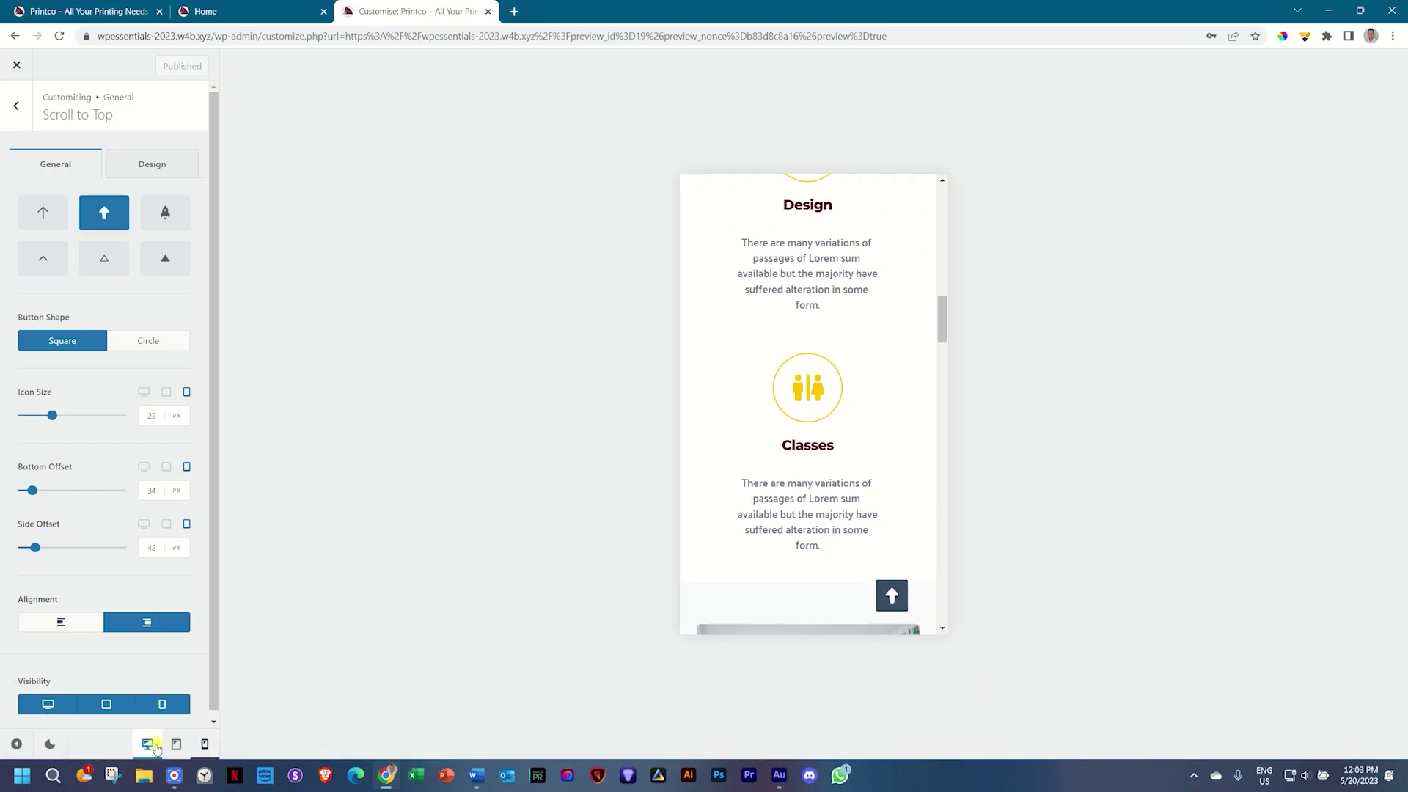
{"action": "left_click", "coordinate": [205, 744]}
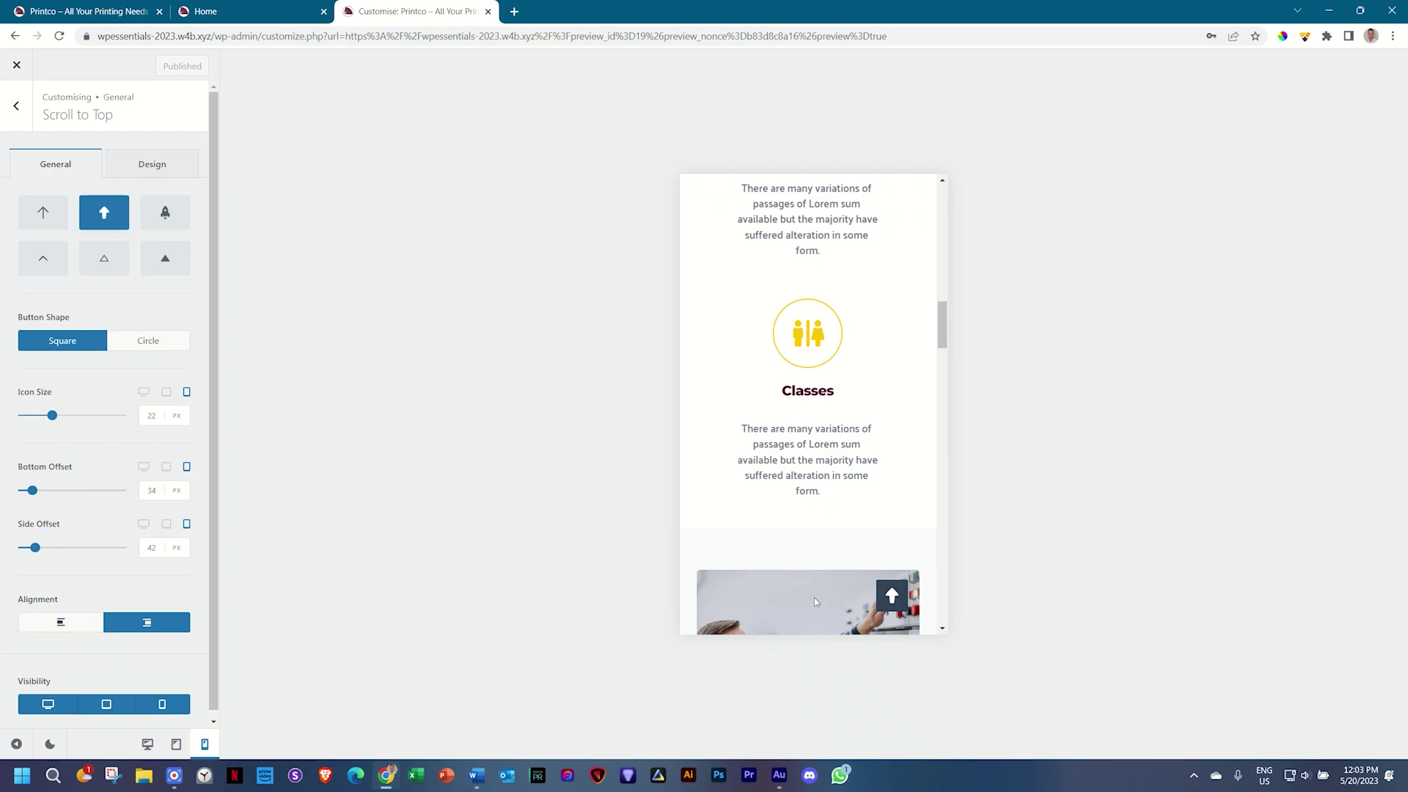
{"action": "left_click", "coordinate": [148, 743]}
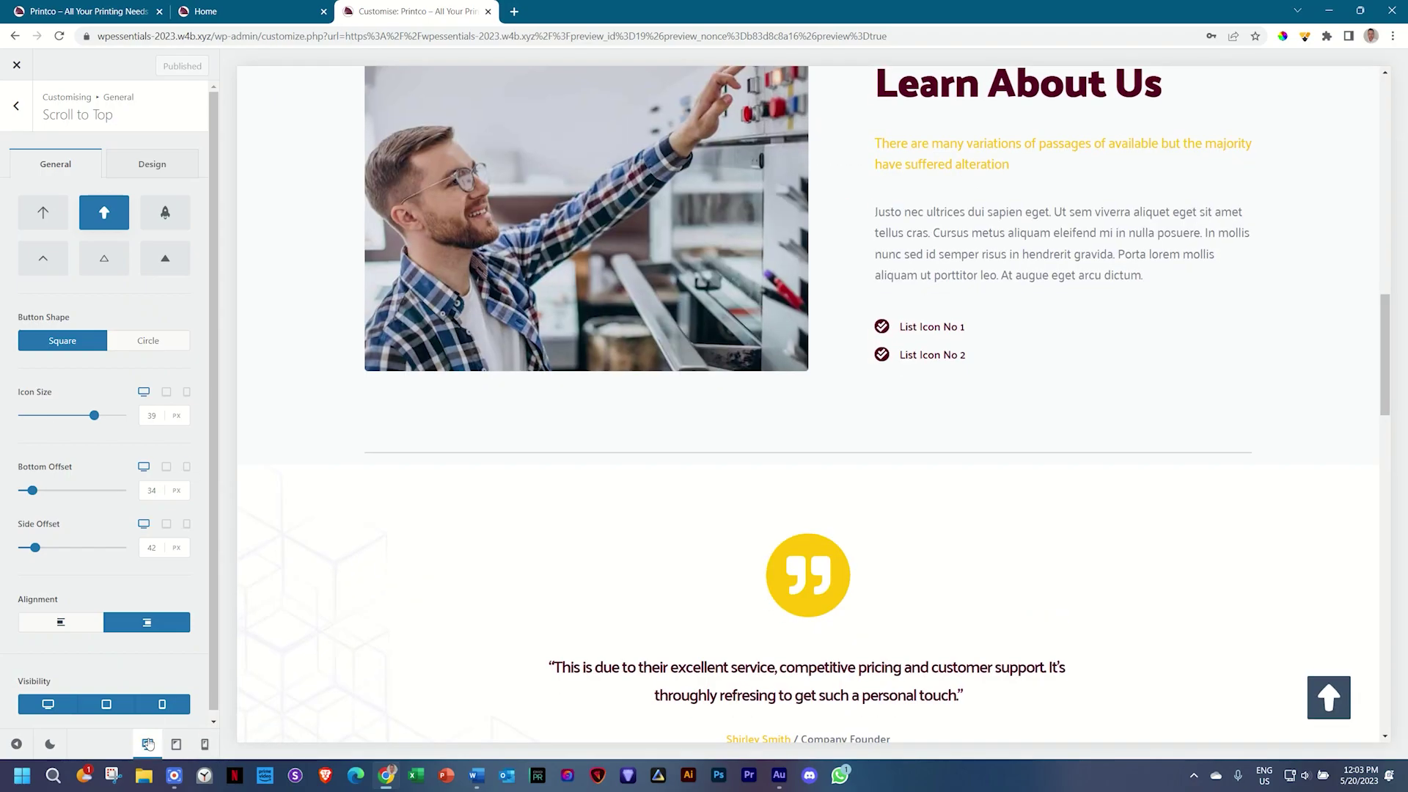
{"action": "scroll", "coordinate": [692, 453], "scroll_direction": "down", "scroll_amount": 5}
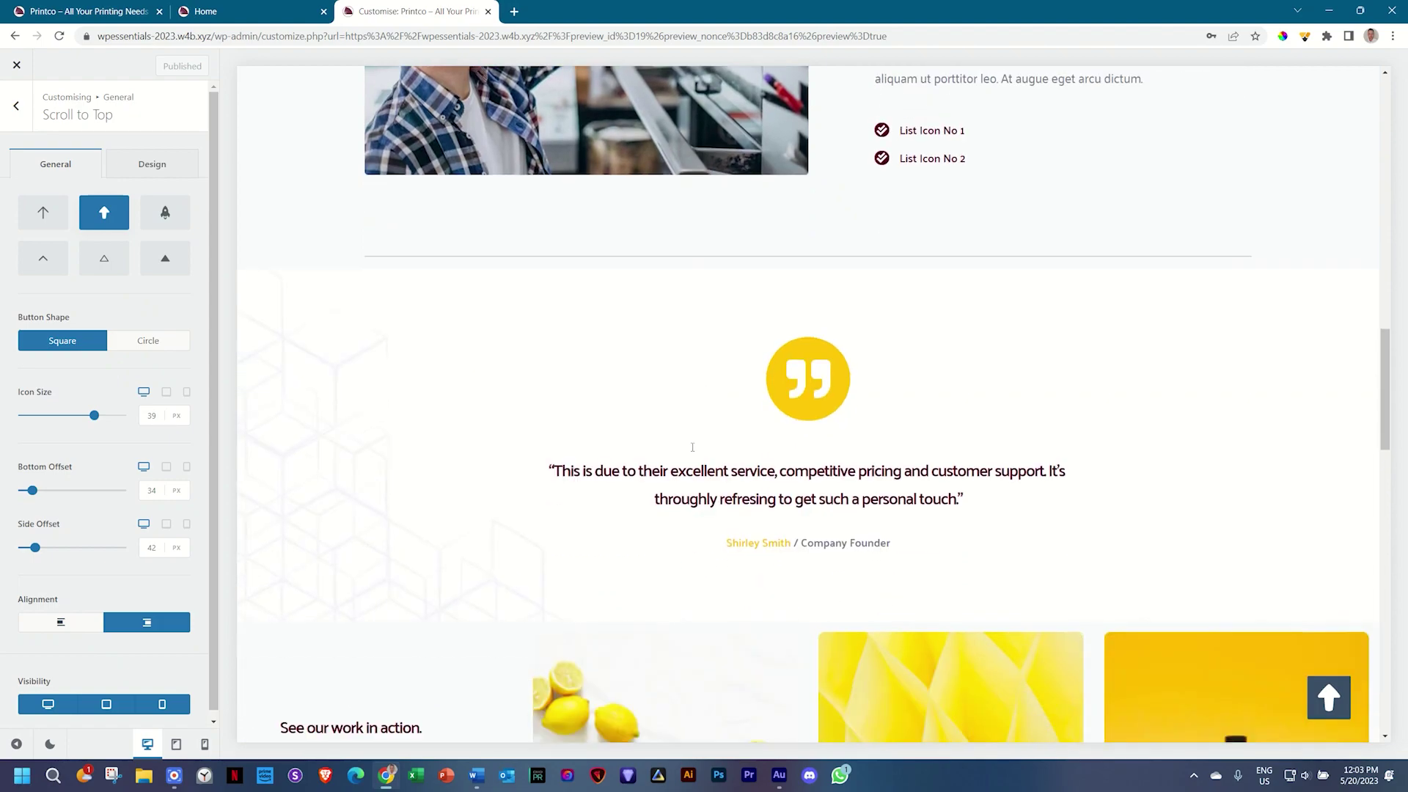
{"action": "scroll", "coordinate": [693, 447], "scroll_direction": "up", "scroll_amount": 4}
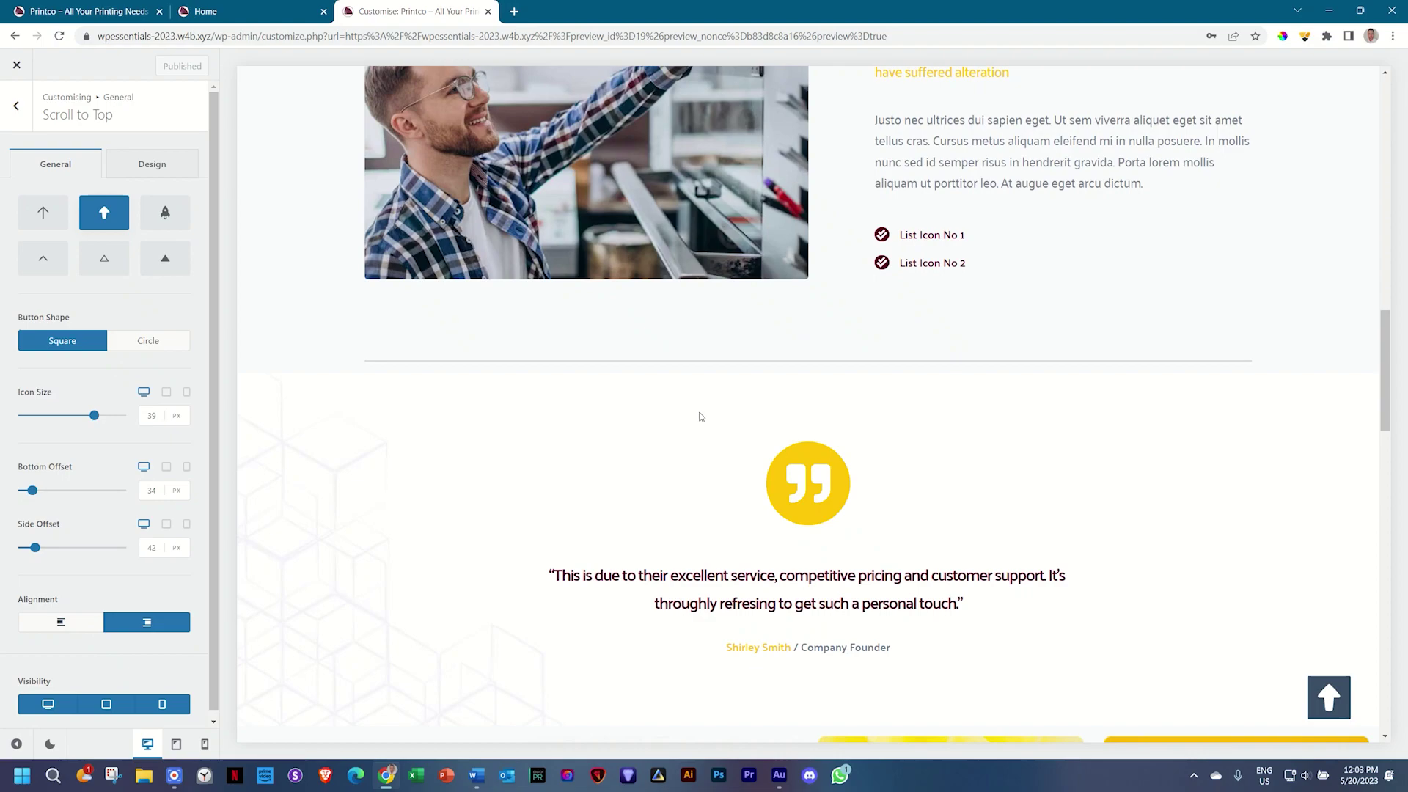
Step: Switch to the Printer Company document in Word, copy the Maroon colour code 560224, and return to the customiser
{"action": "left_click", "coordinate": [480, 775]}
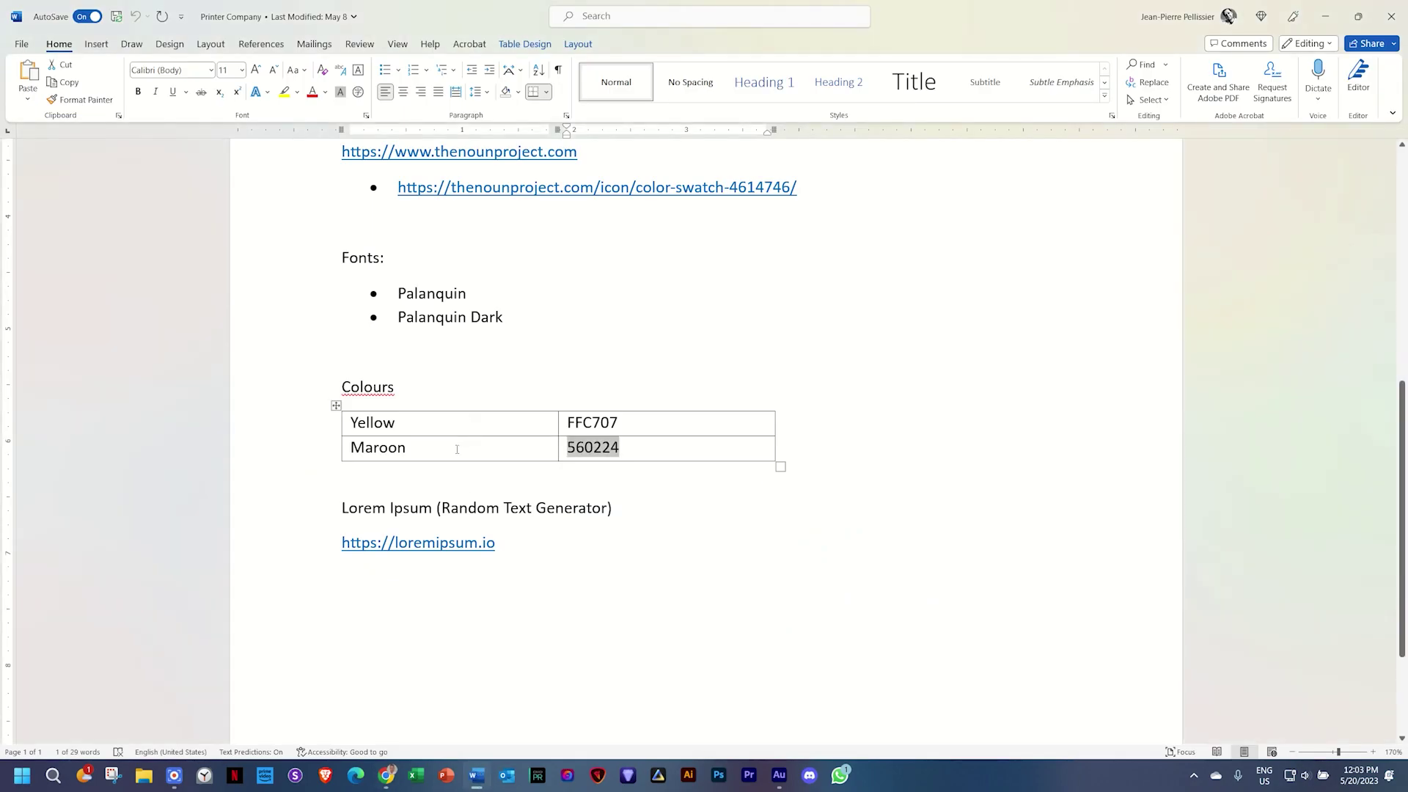
{"action": "left_click", "coordinate": [457, 449]}
{"action": "key", "text": "Tab"}
{"action": "key", "text": "ctrl+c"}
{"action": "key", "text": "alt+Tab"}
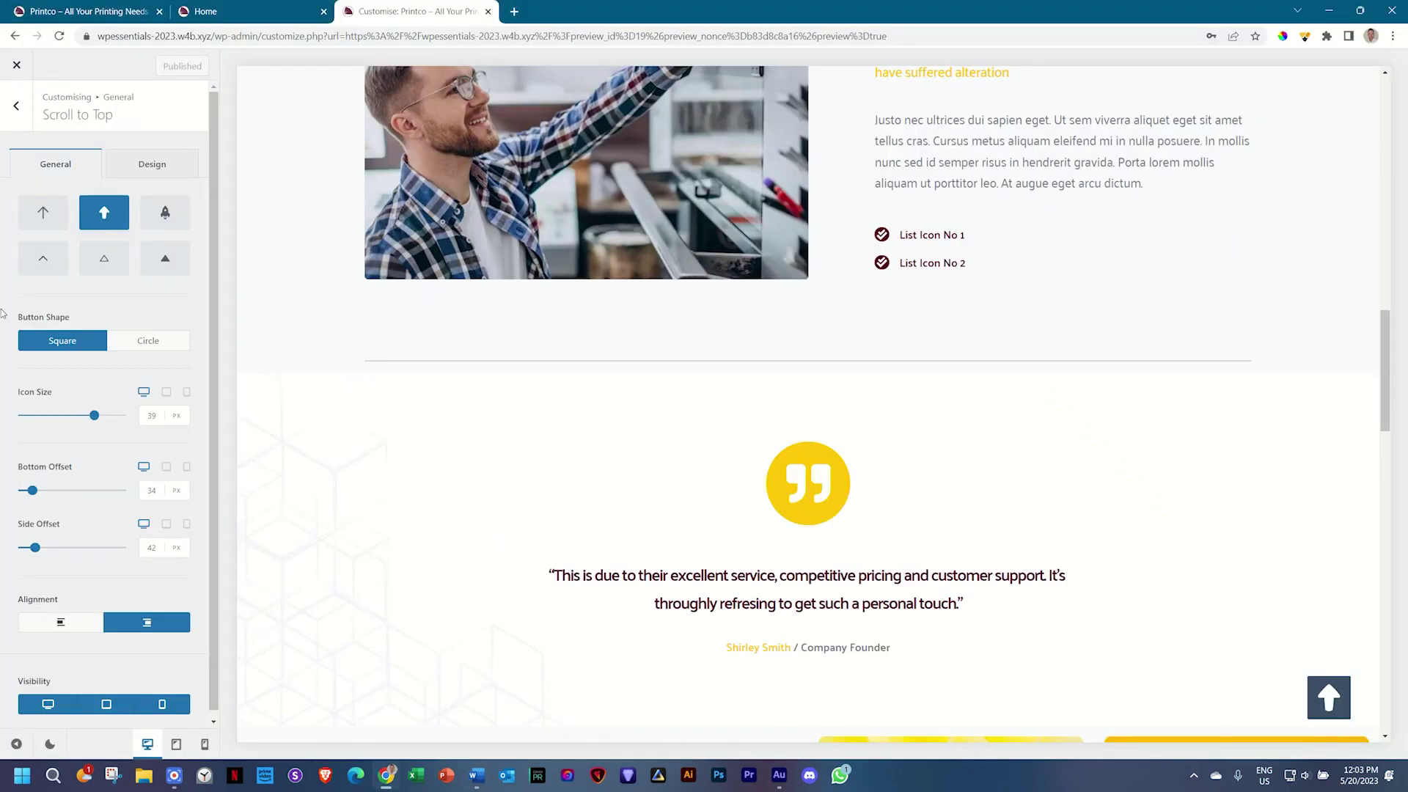
Step: Set both the normal and hover shape background colours of the scroll-to-top button to #560224
{"action": "left_click", "coordinate": [147, 165]}
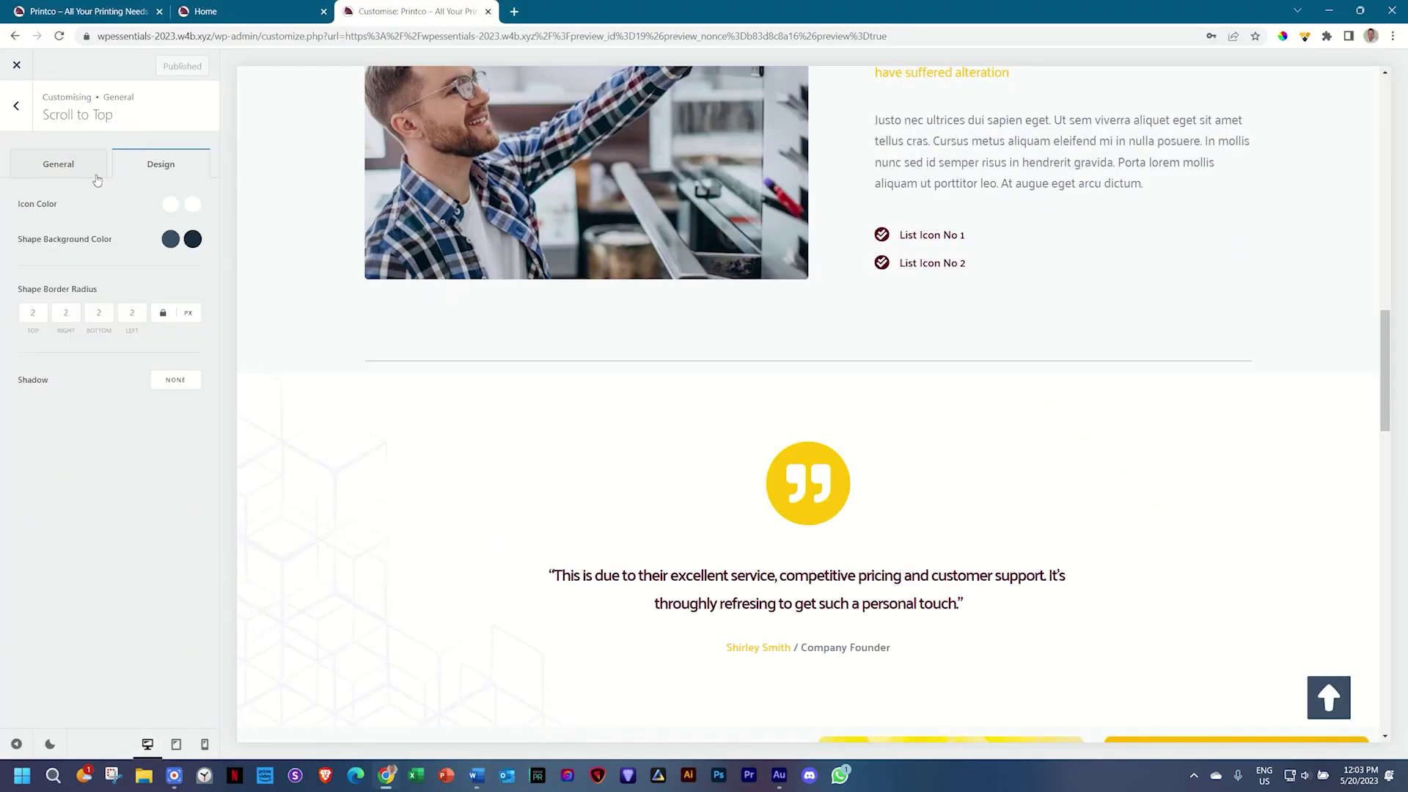
{"action": "left_click", "coordinate": [170, 239]}
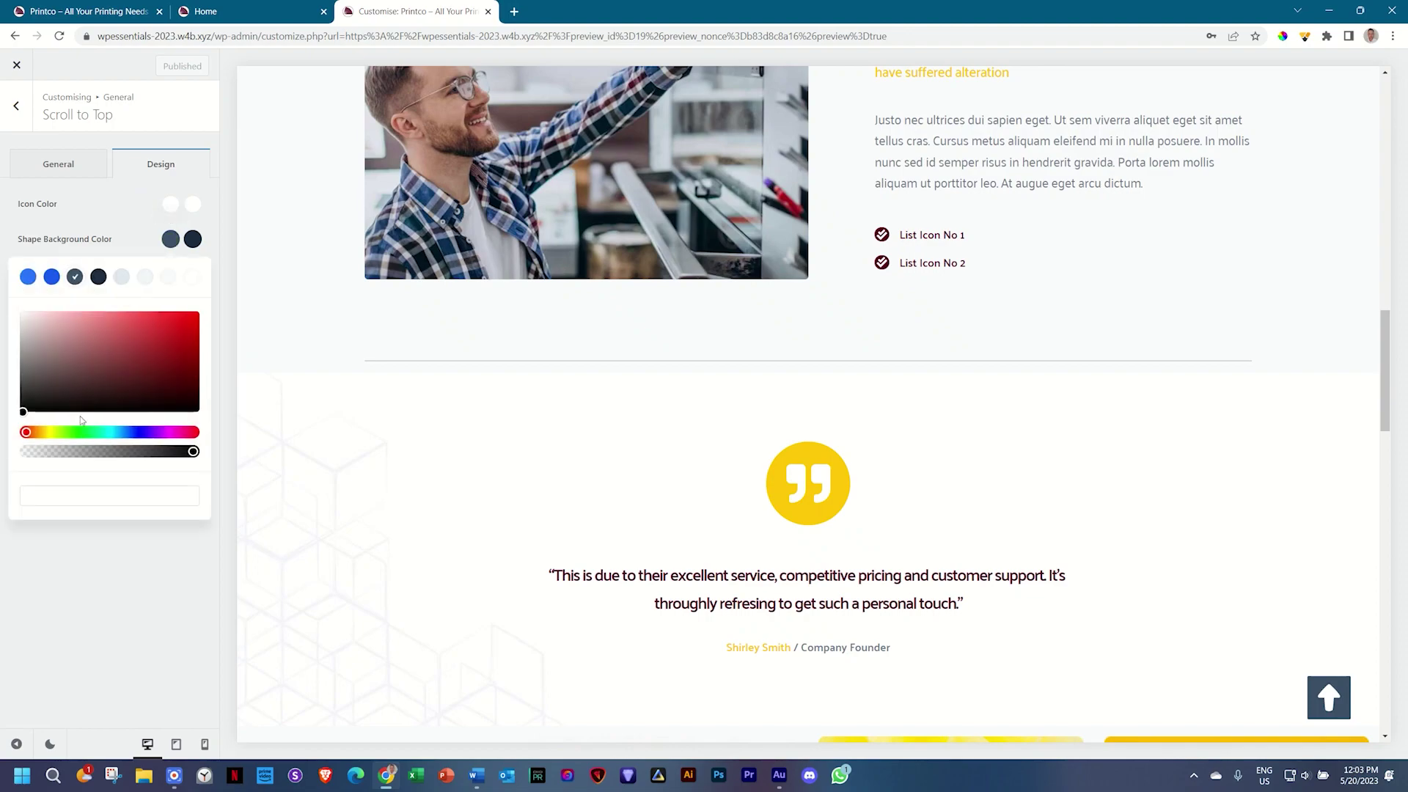
{"action": "left_click", "coordinate": [40, 491]}
{"action": "type", "text": "#560224"}
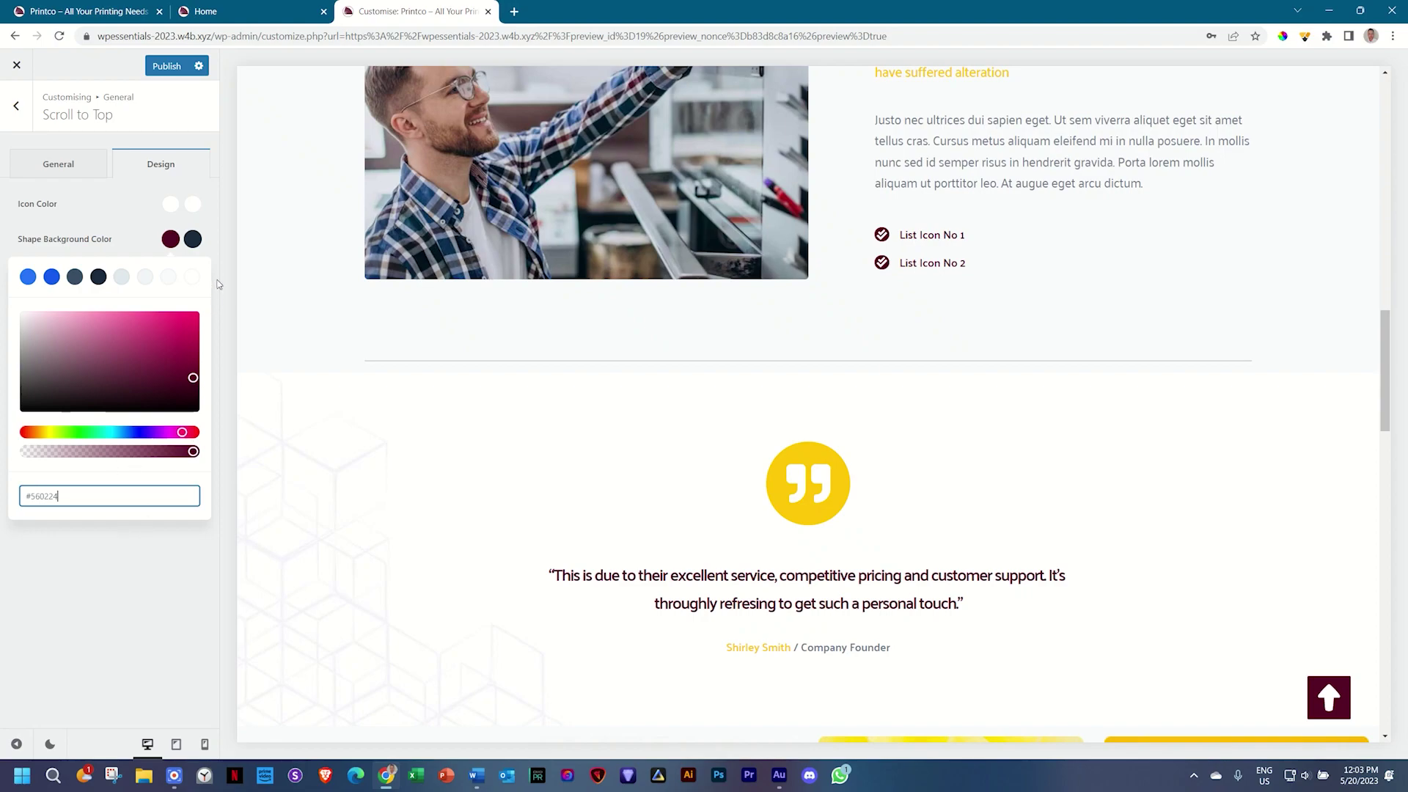
{"action": "left_click", "coordinate": [193, 239]}
{"action": "left_click", "coordinate": [60, 500]}
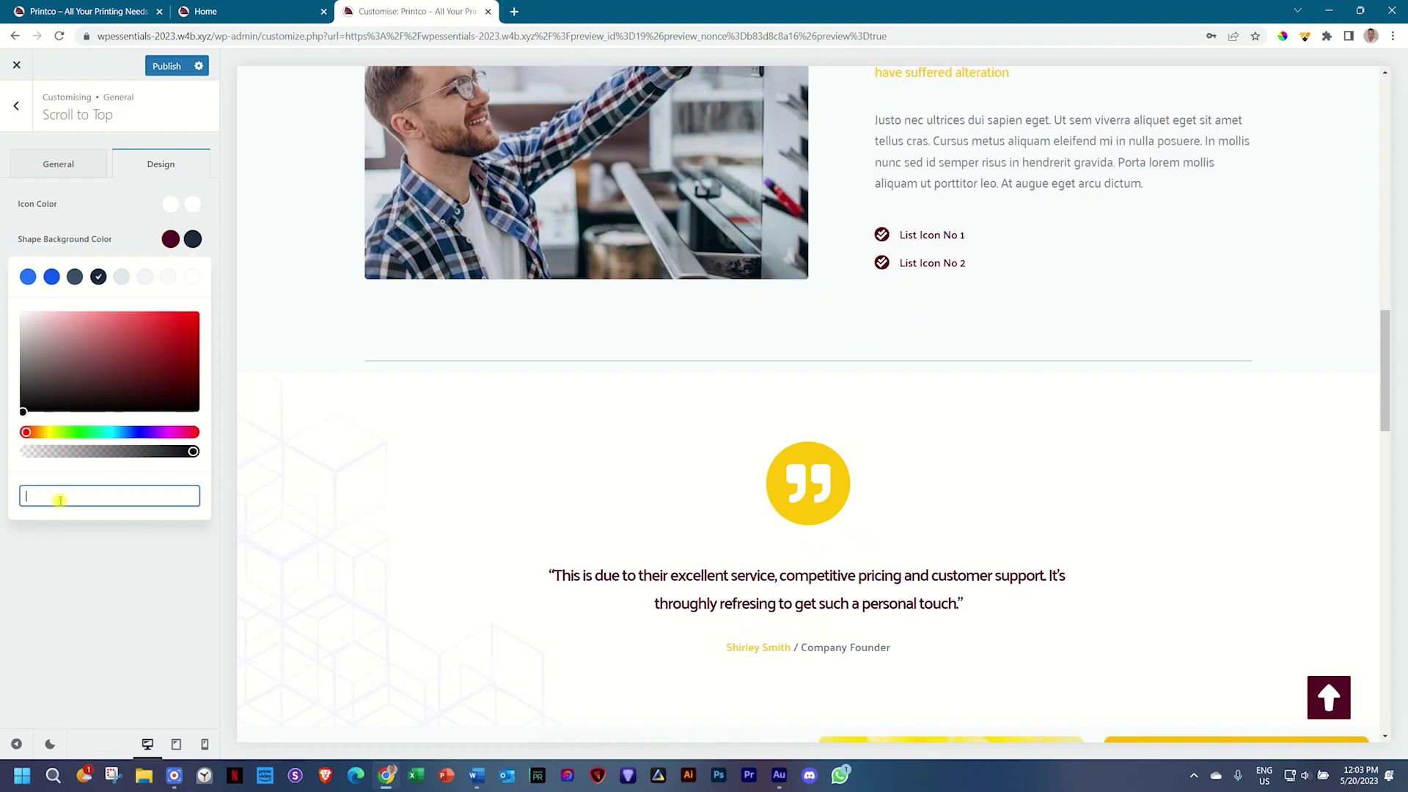
{"action": "key", "text": "ctrl+v"}
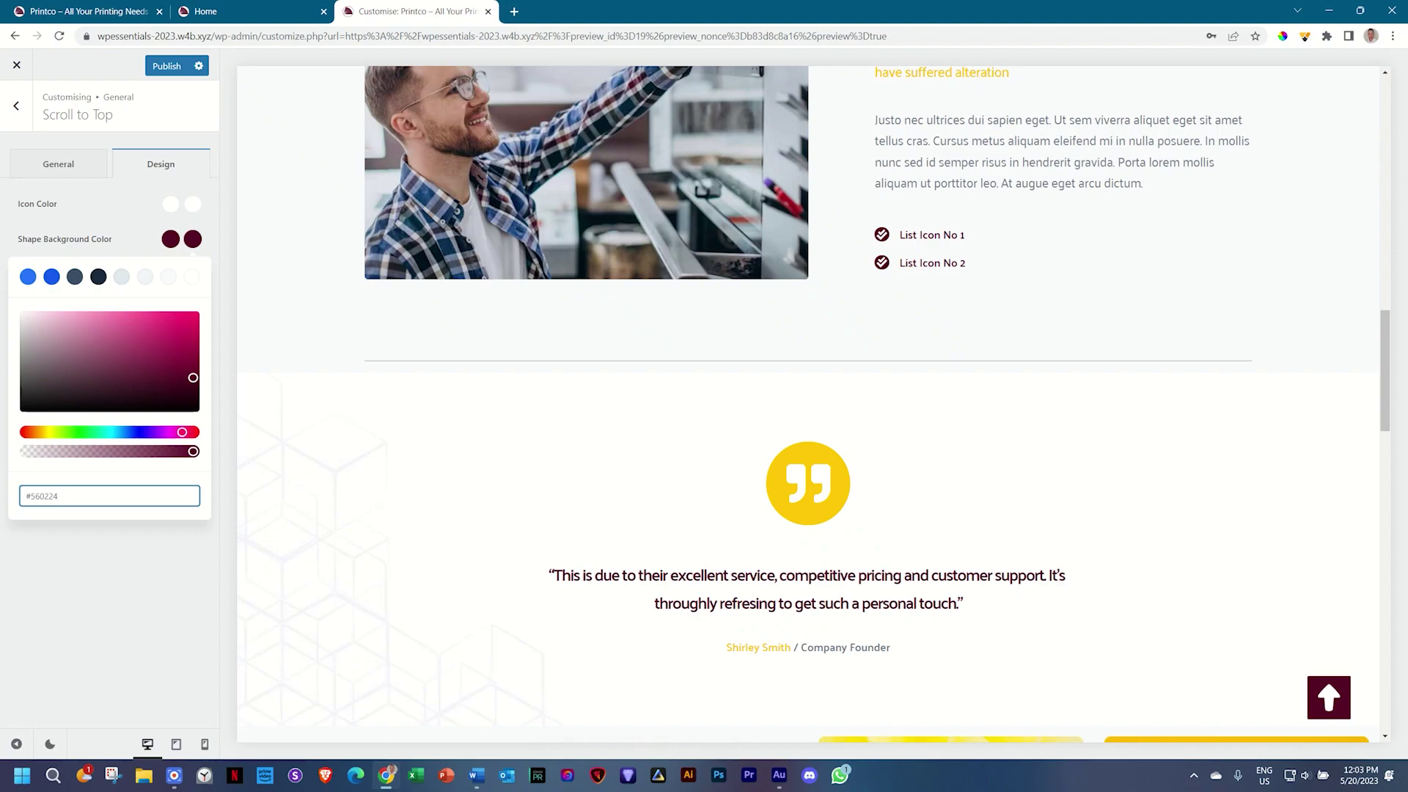
{"action": "left_click", "coordinate": [61, 577]}
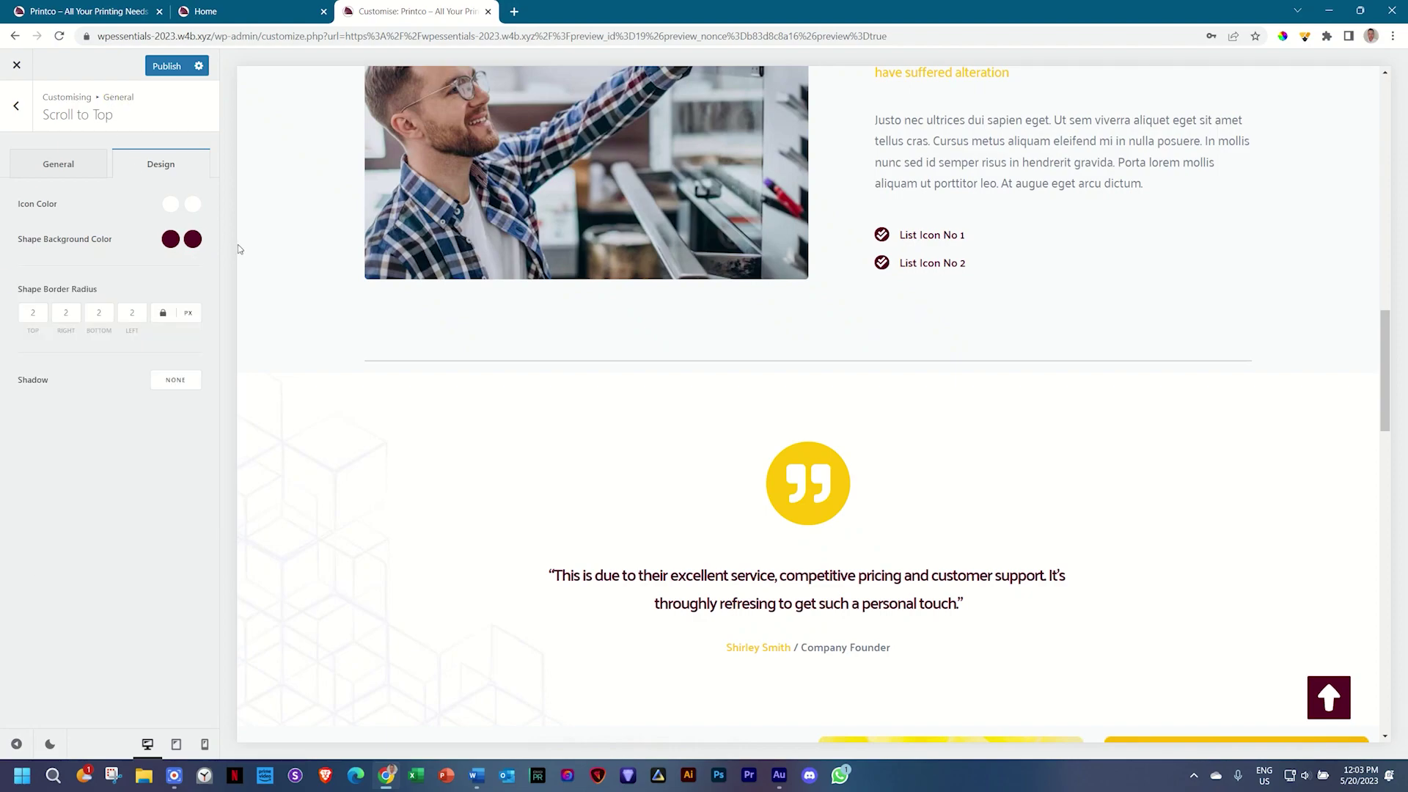
Step: Try the solid triangle icon, settle on the thin line arrow for the scroll-to-top button, and check it in the page preview
{"action": "left_click", "coordinate": [58, 163]}
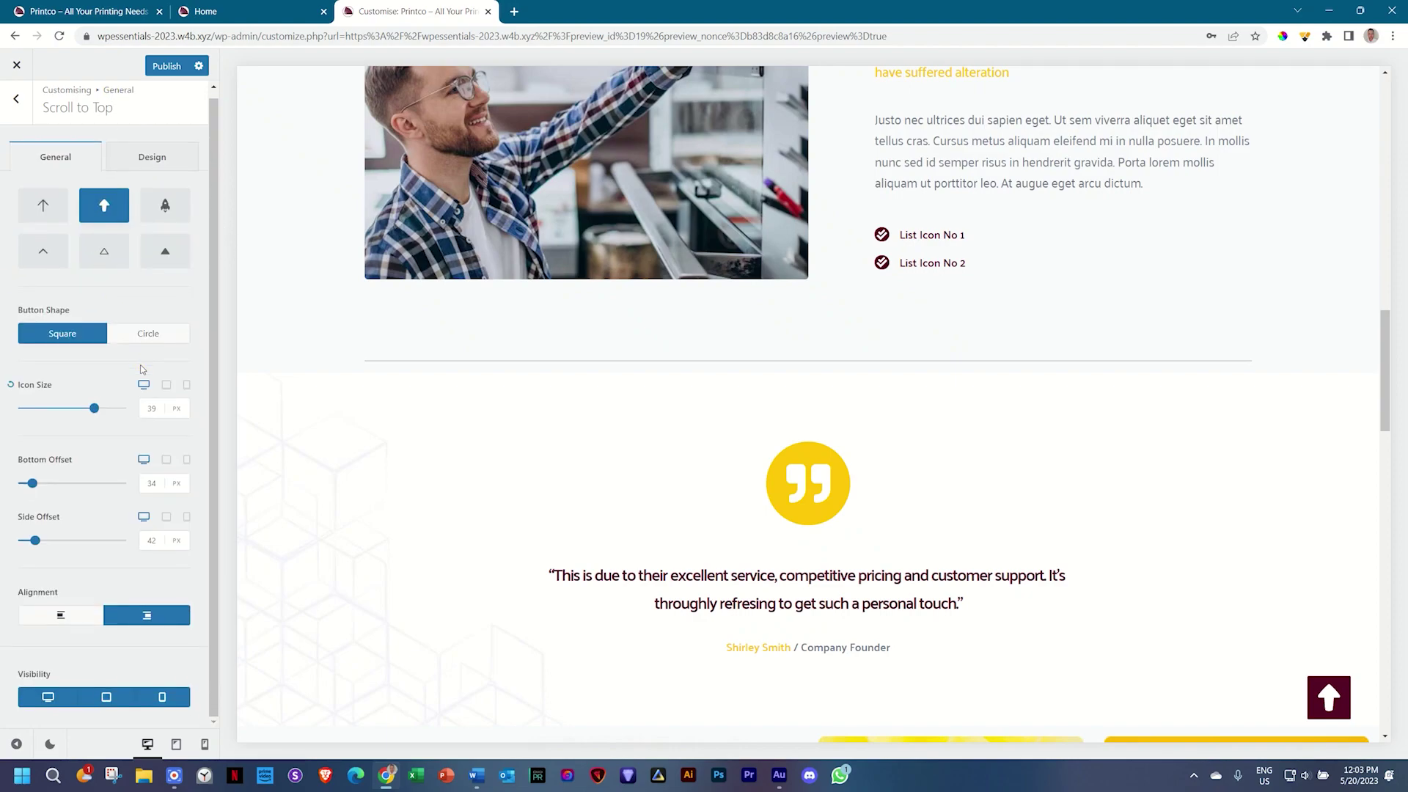
{"action": "left_click", "coordinate": [164, 250]}
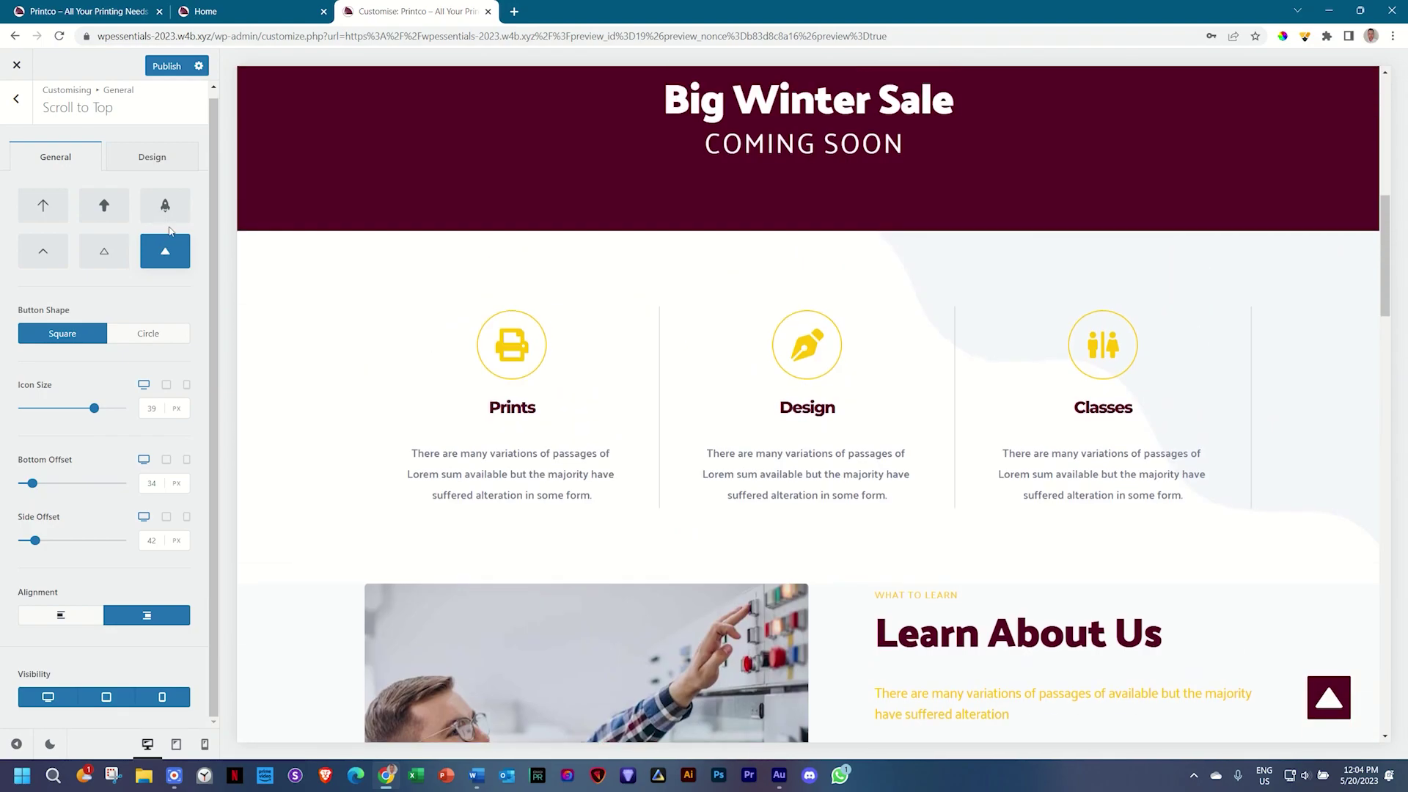
{"action": "left_click", "coordinate": [46, 206]}
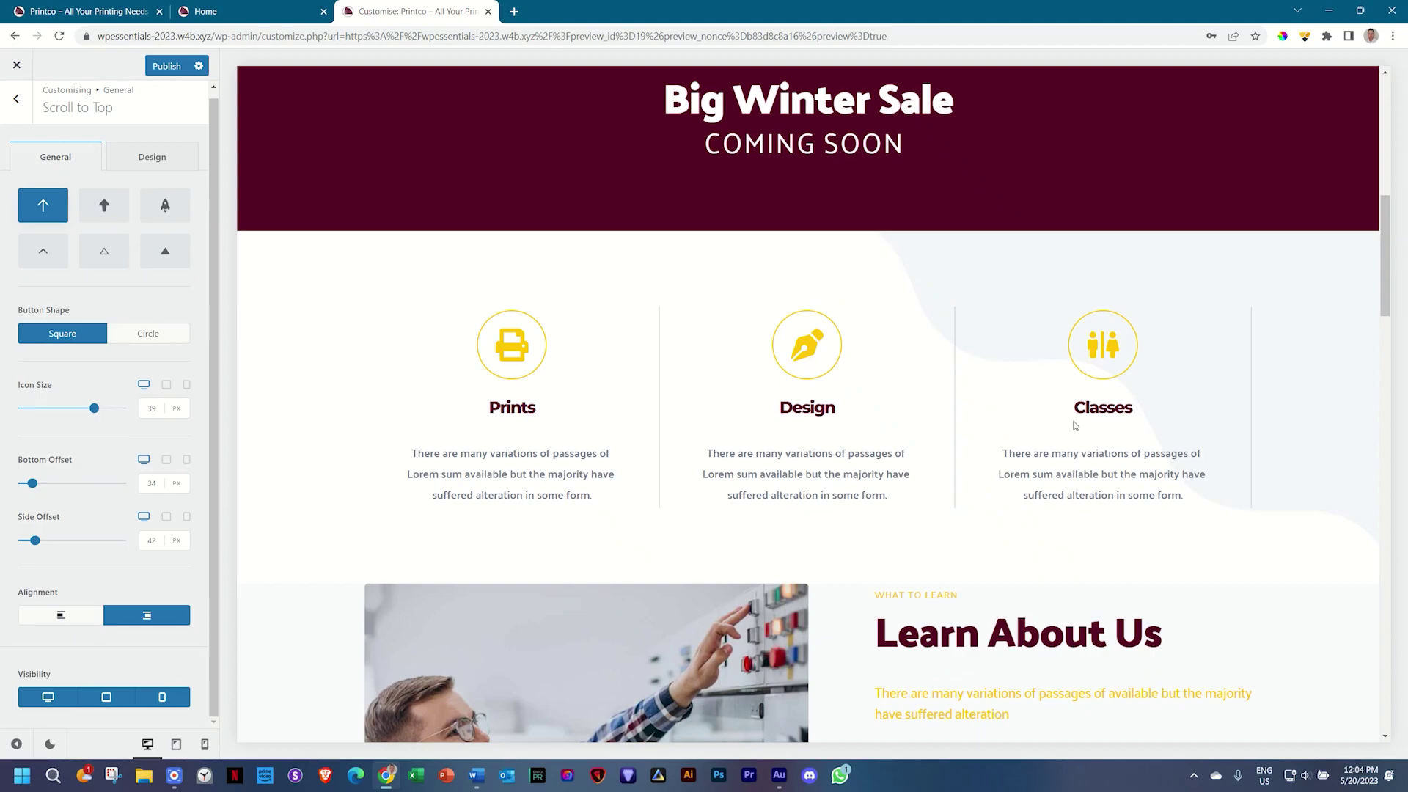
{"action": "scroll", "coordinate": [1070, 432], "scroll_direction": "down", "scroll_amount": 10}
{"action": "scroll", "coordinate": [1063, 437], "scroll_direction": "up", "scroll_amount": 15}
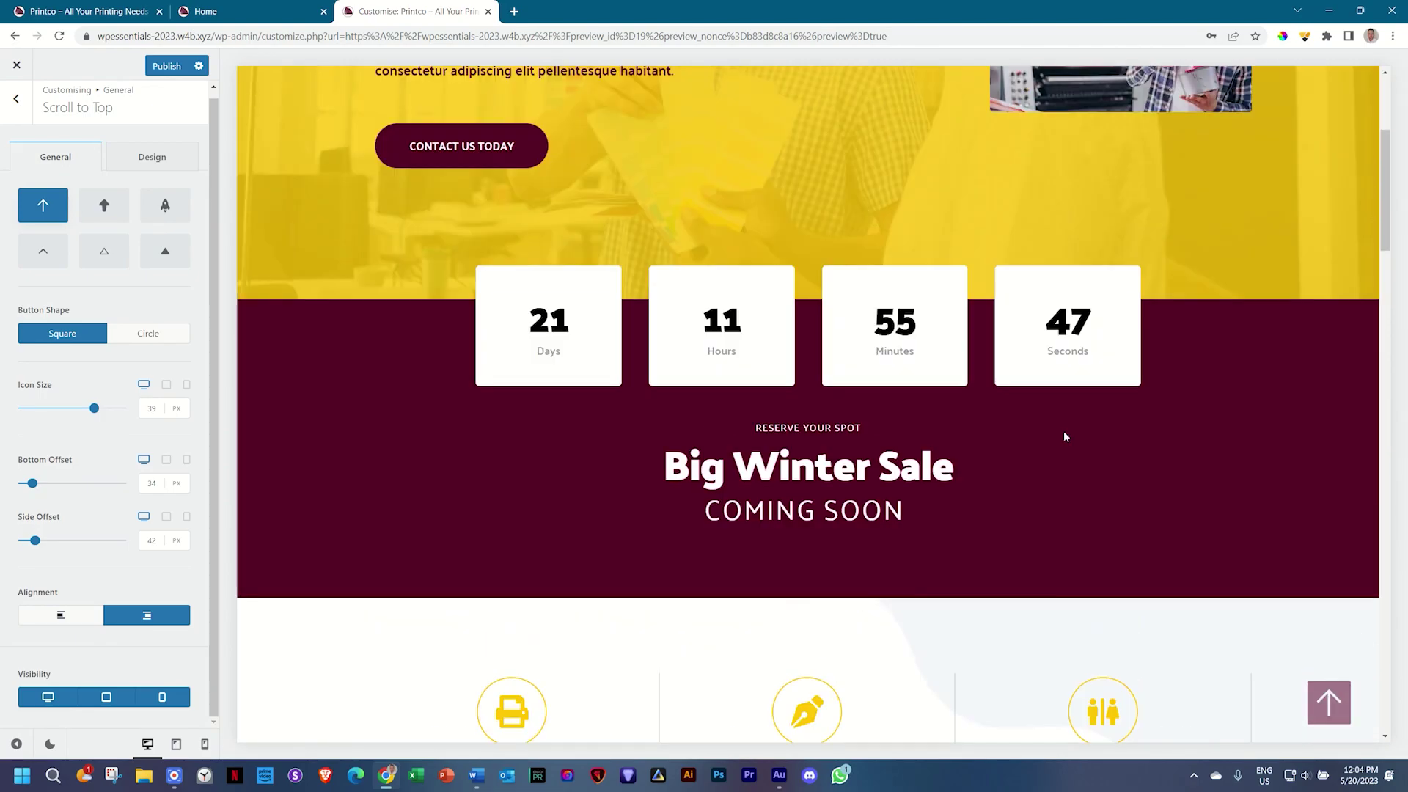
{"action": "scroll", "coordinate": [1063, 437], "scroll_direction": "up", "scroll_amount": 4}
{"action": "scroll", "coordinate": [1064, 434], "scroll_direction": "down", "scroll_amount": 10}
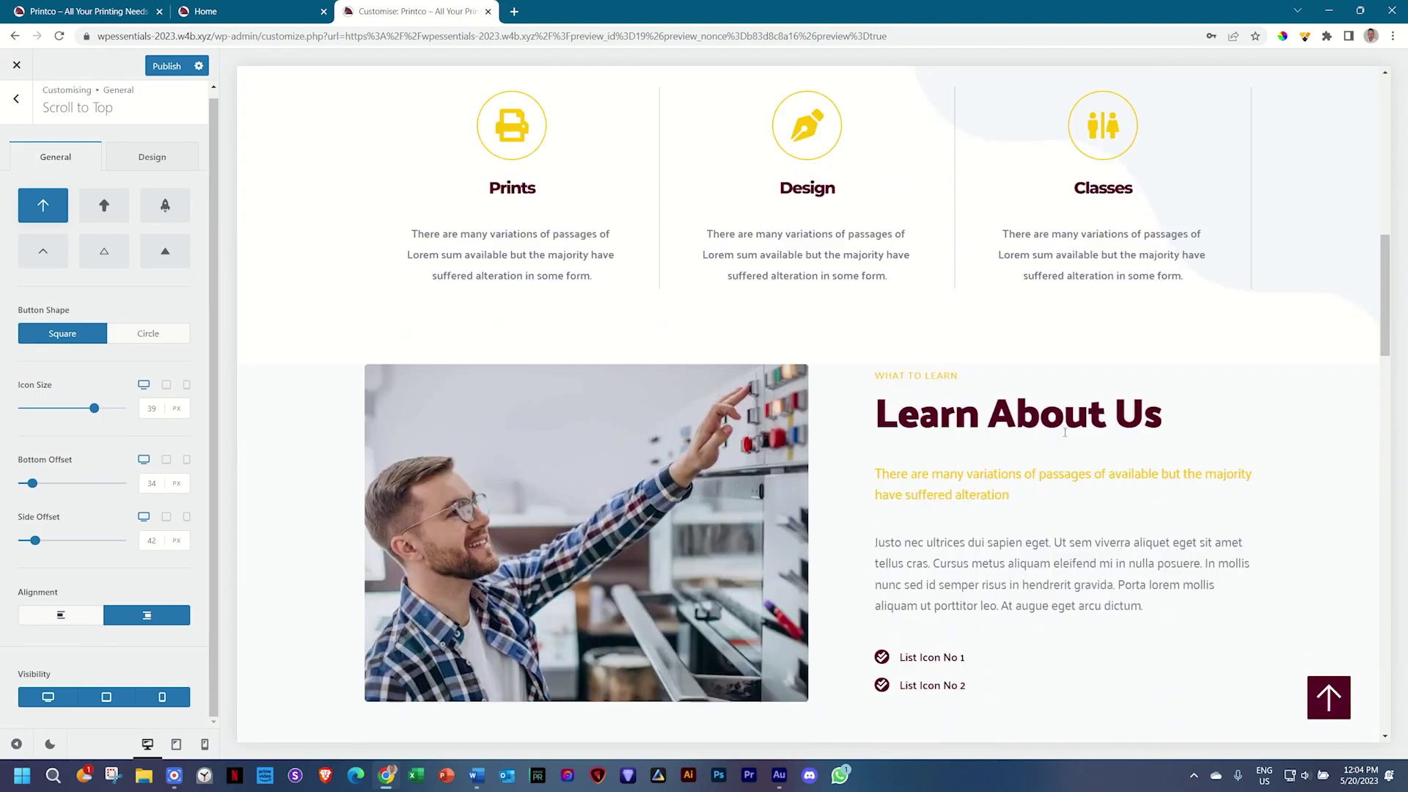
{"action": "scroll", "coordinate": [1065, 433], "scroll_direction": "up", "scroll_amount": 10}
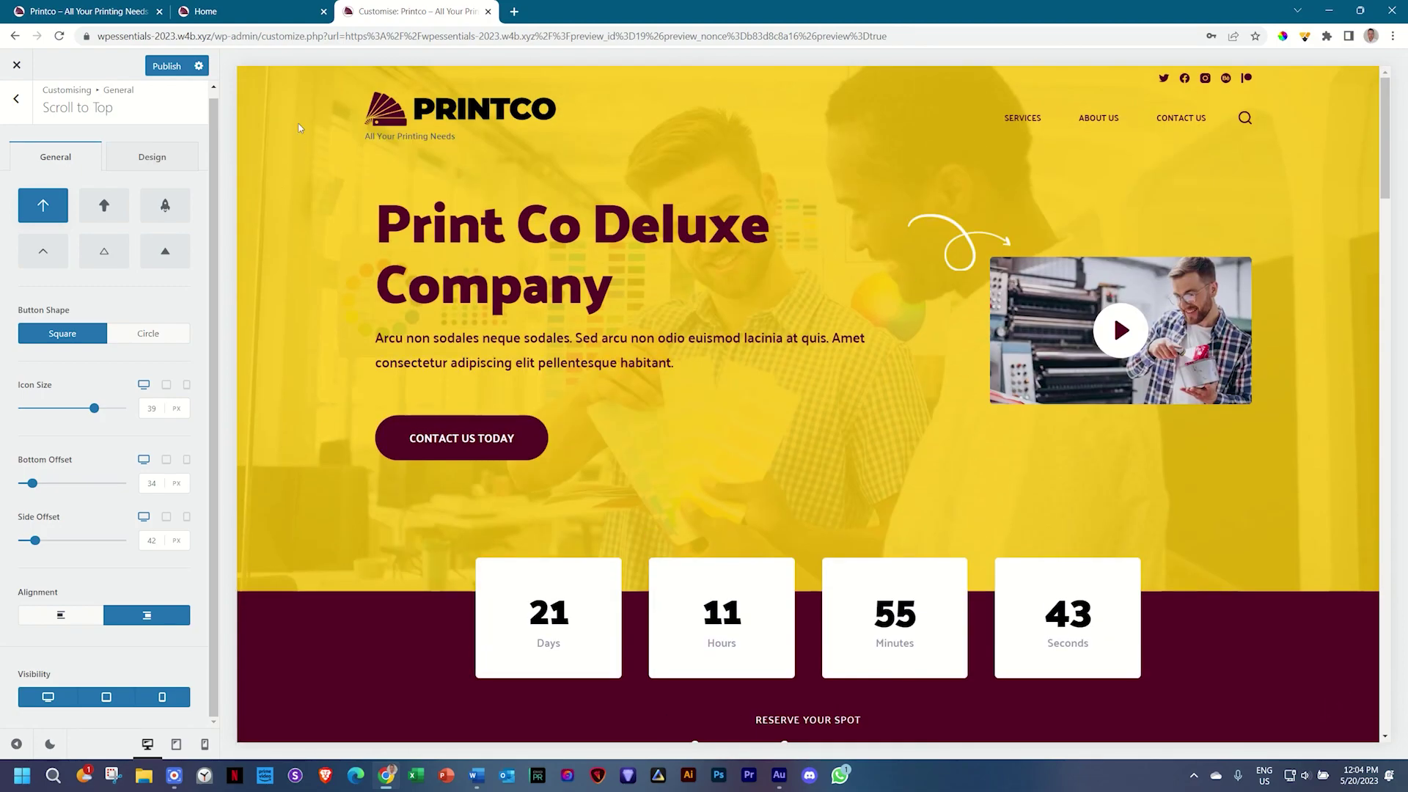
Step: Publish the changes, close the customiser, and test the scroll-to-top button from further down the page
{"action": "left_click", "coordinate": [168, 66]}
{"action": "left_click", "coordinate": [13, 73]}
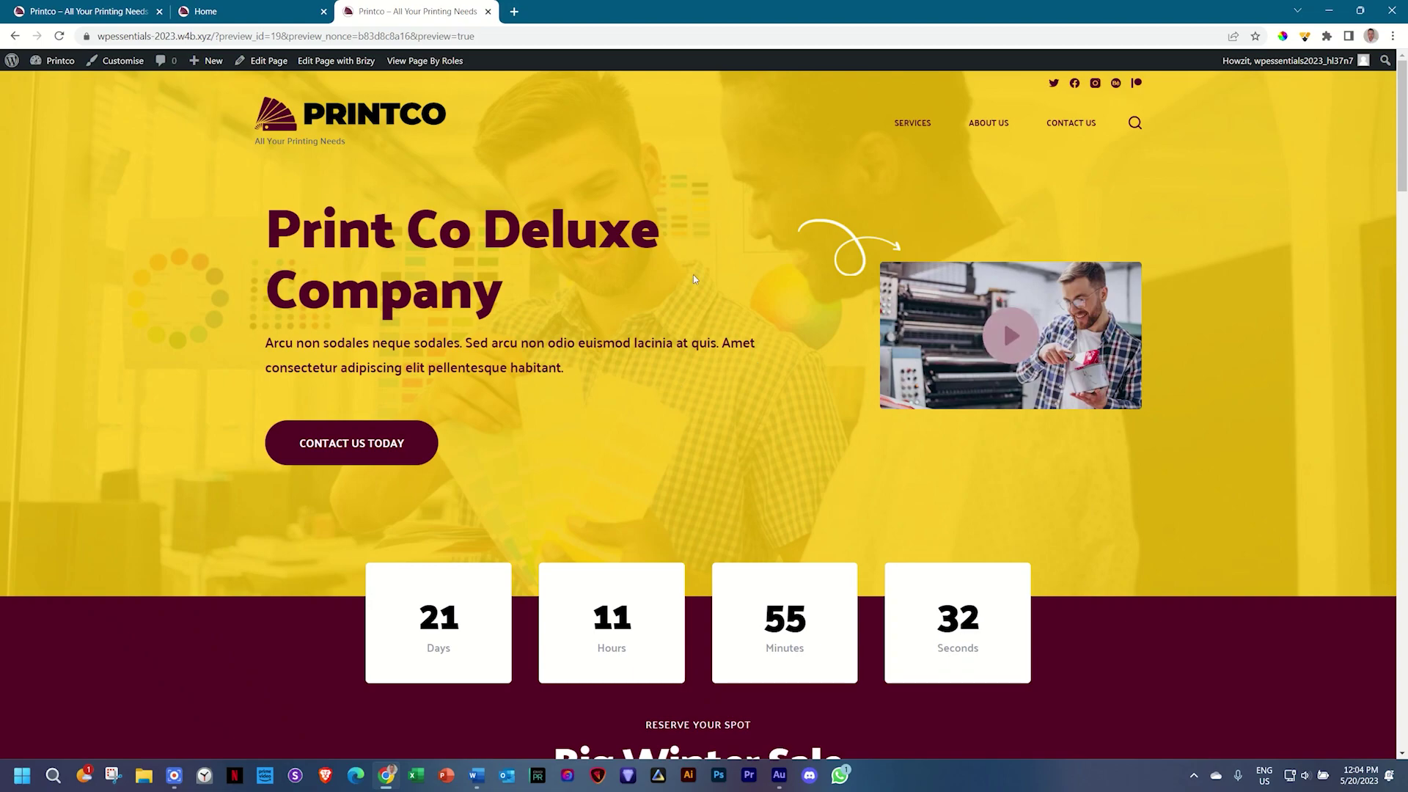
{"action": "scroll", "coordinate": [693, 277], "scroll_direction": "down", "scroll_amount": 10}
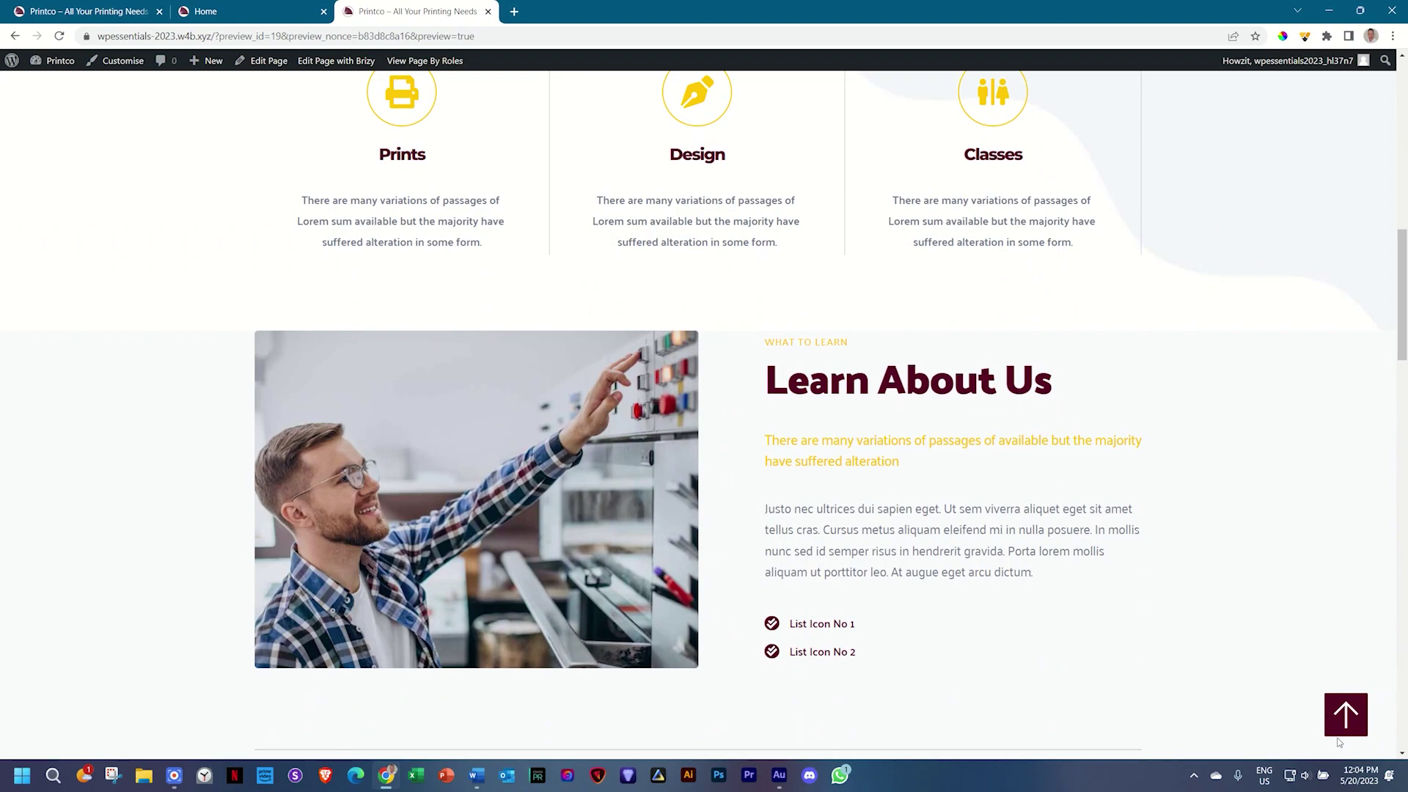
{"action": "left_click", "coordinate": [1345, 726]}
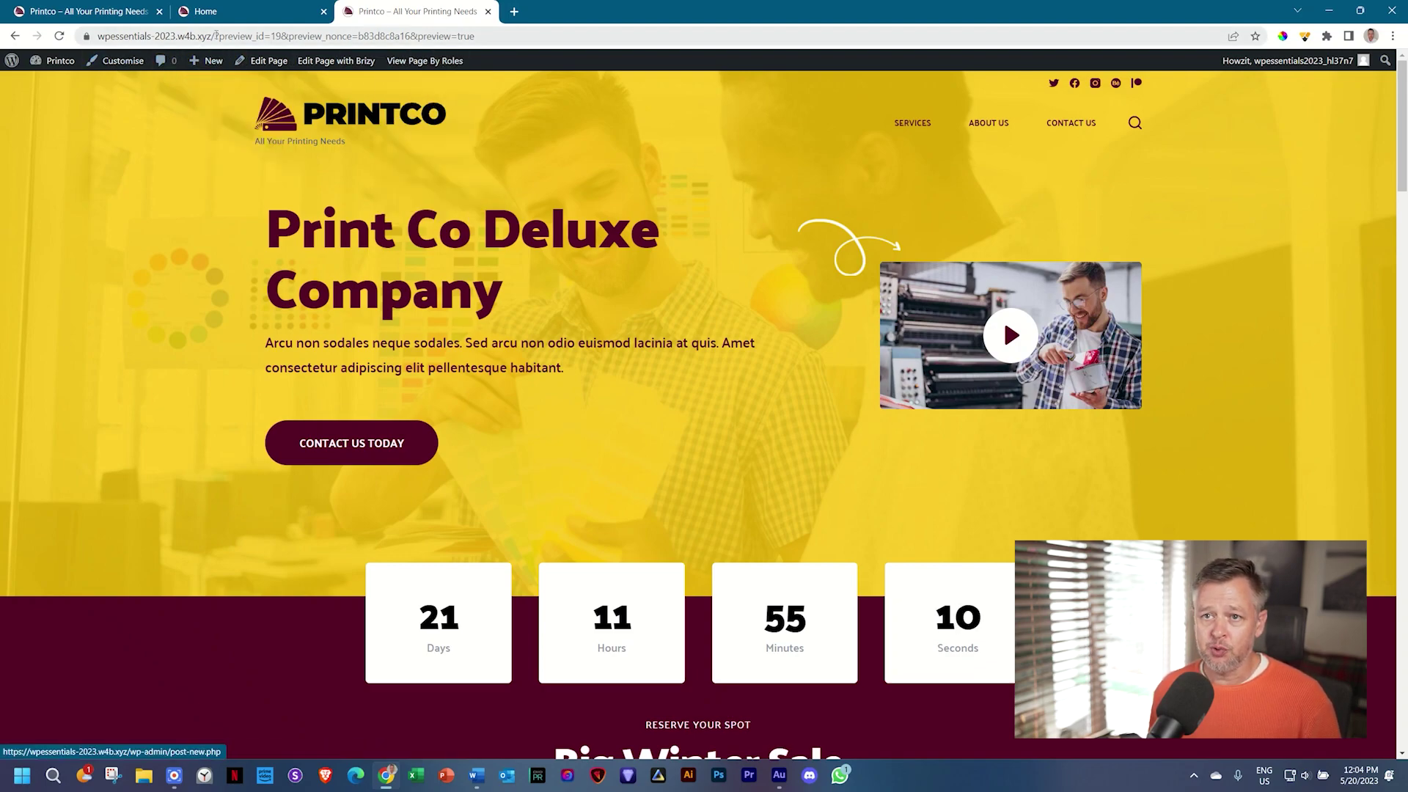
{"action": "left_click", "coordinate": [208, 35]}
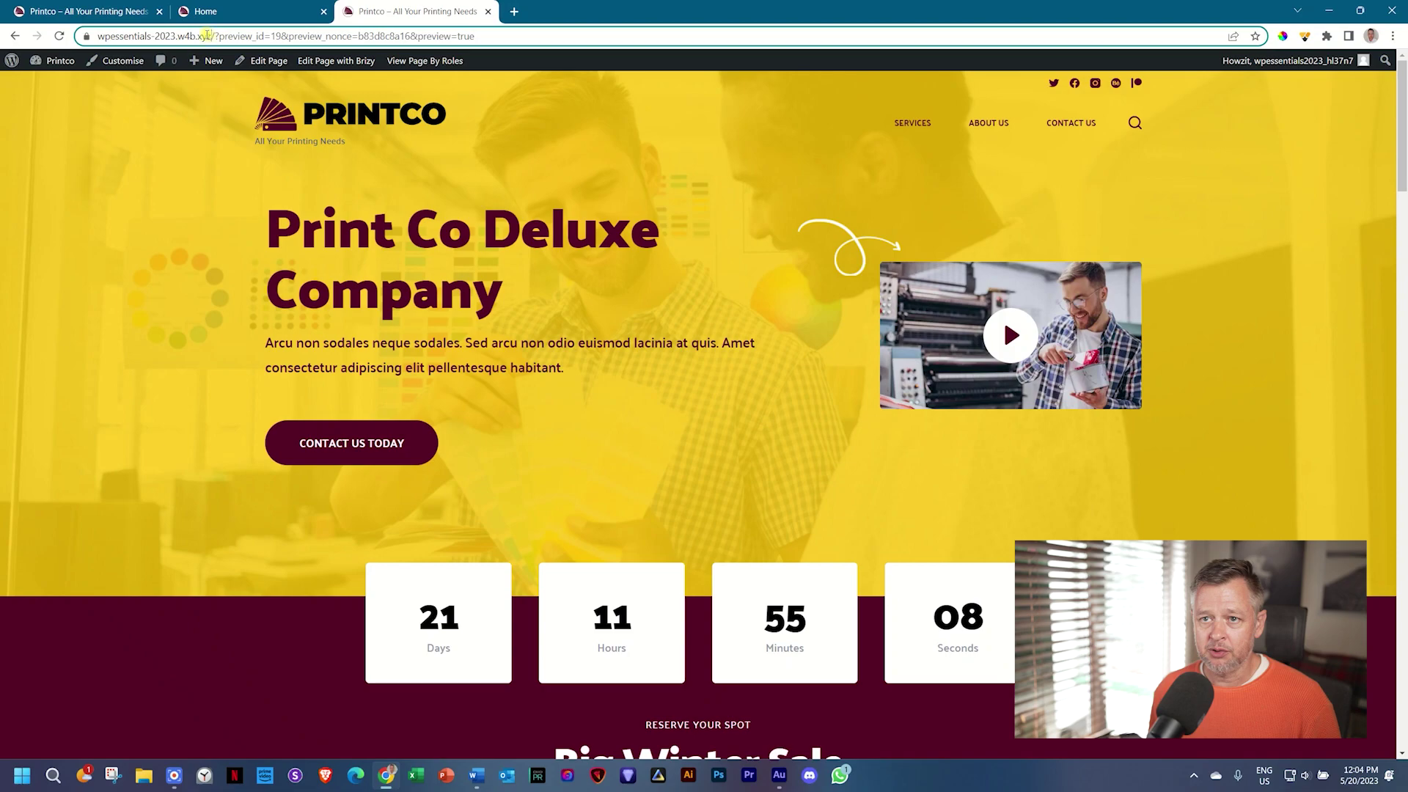
{"action": "left_click_drag", "start_coordinate": [208, 35], "coordinate": [41, 38]}
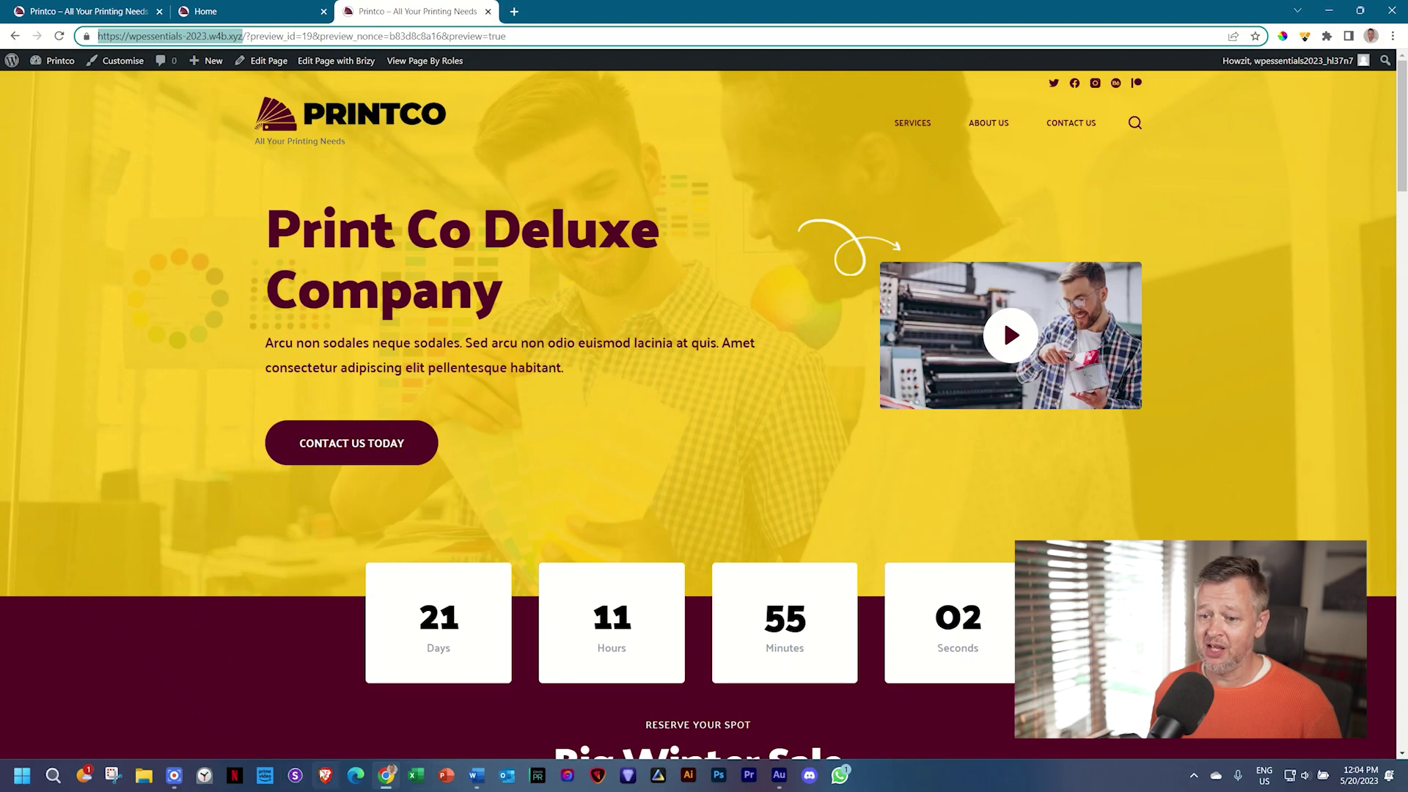
{"action": "left_click", "coordinate": [323, 774]}
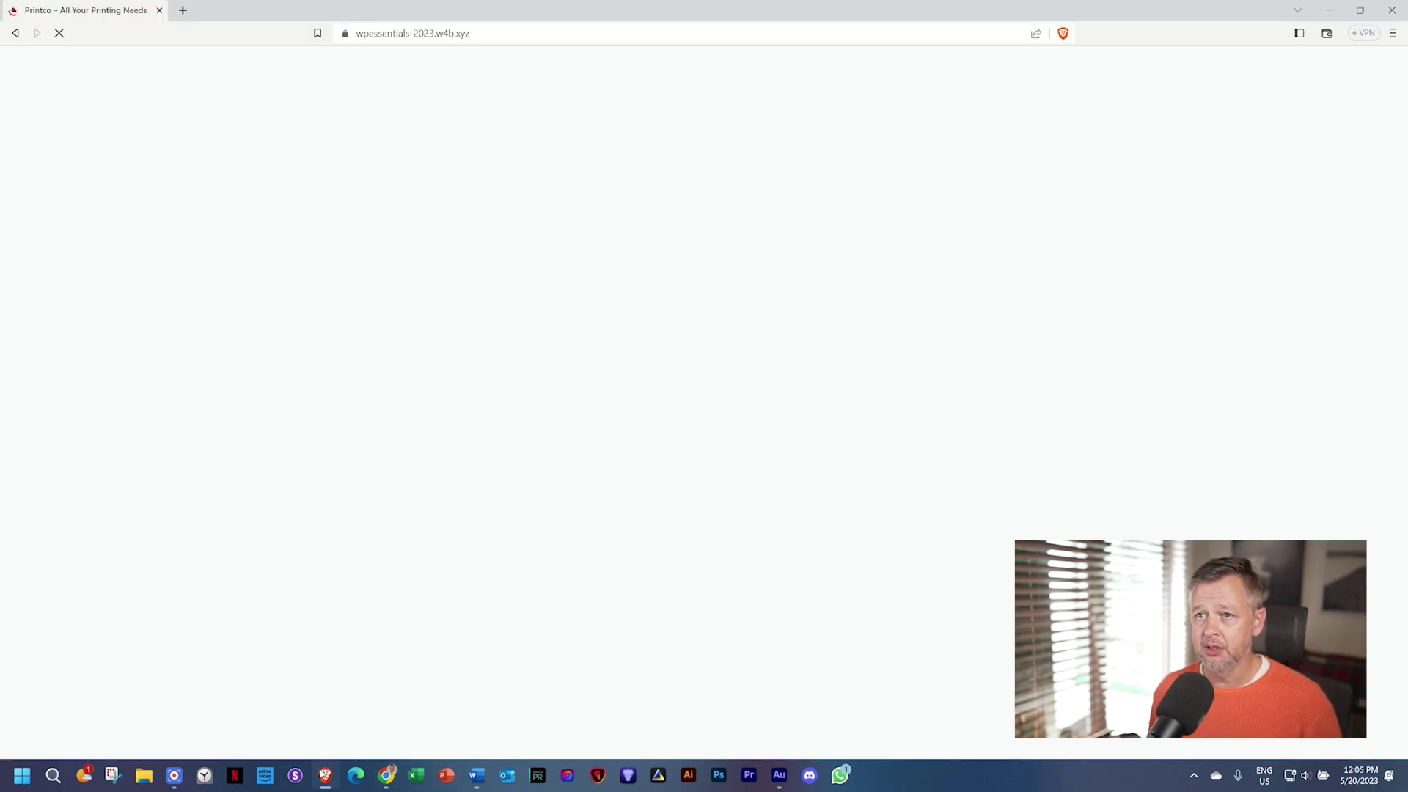
{"action": "left_click", "coordinate": [520, 37]}
{"action": "key", "text": "Return"}
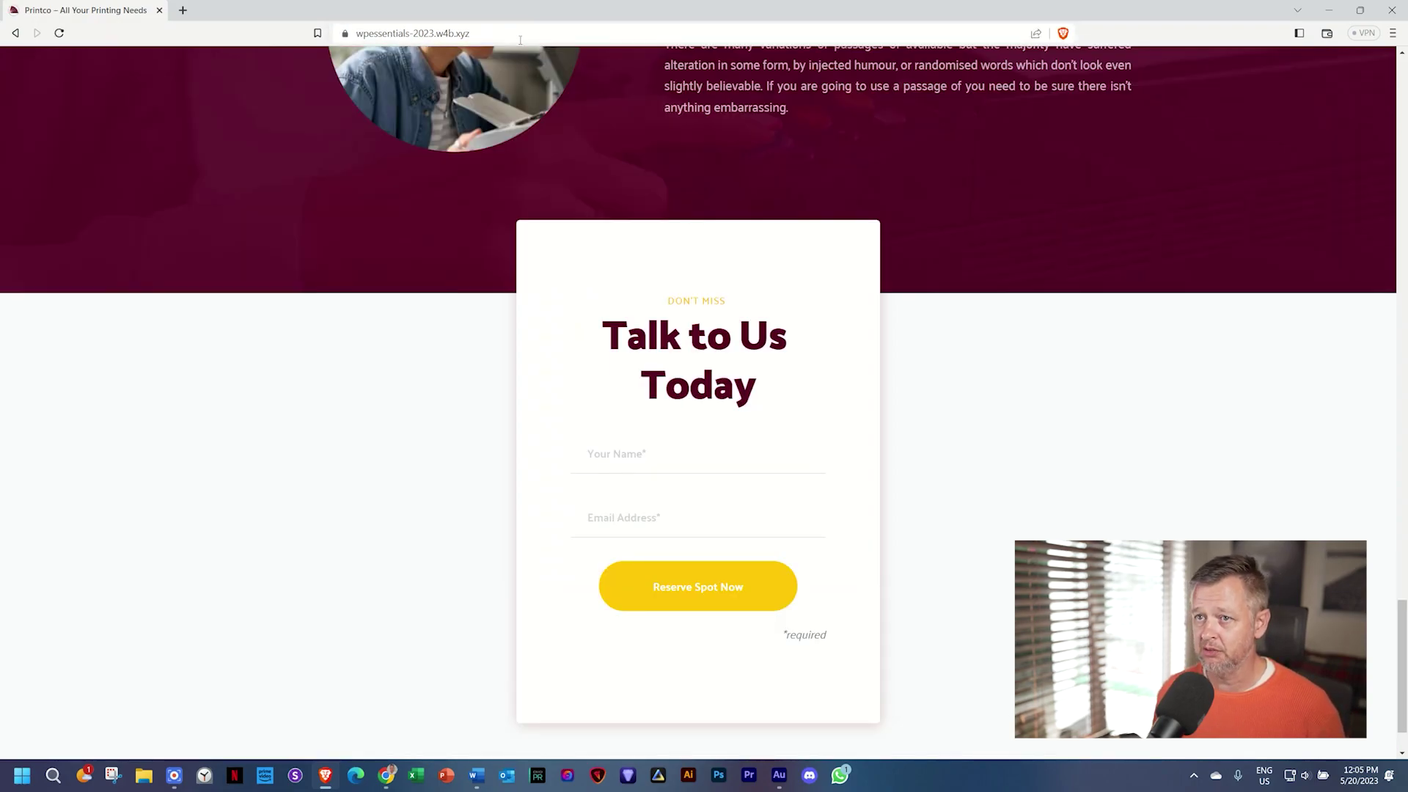
Step: Review the live Printco page from the hero section down to the contact form and footer as a visitor sees it
{"action": "key", "text": "Home"}
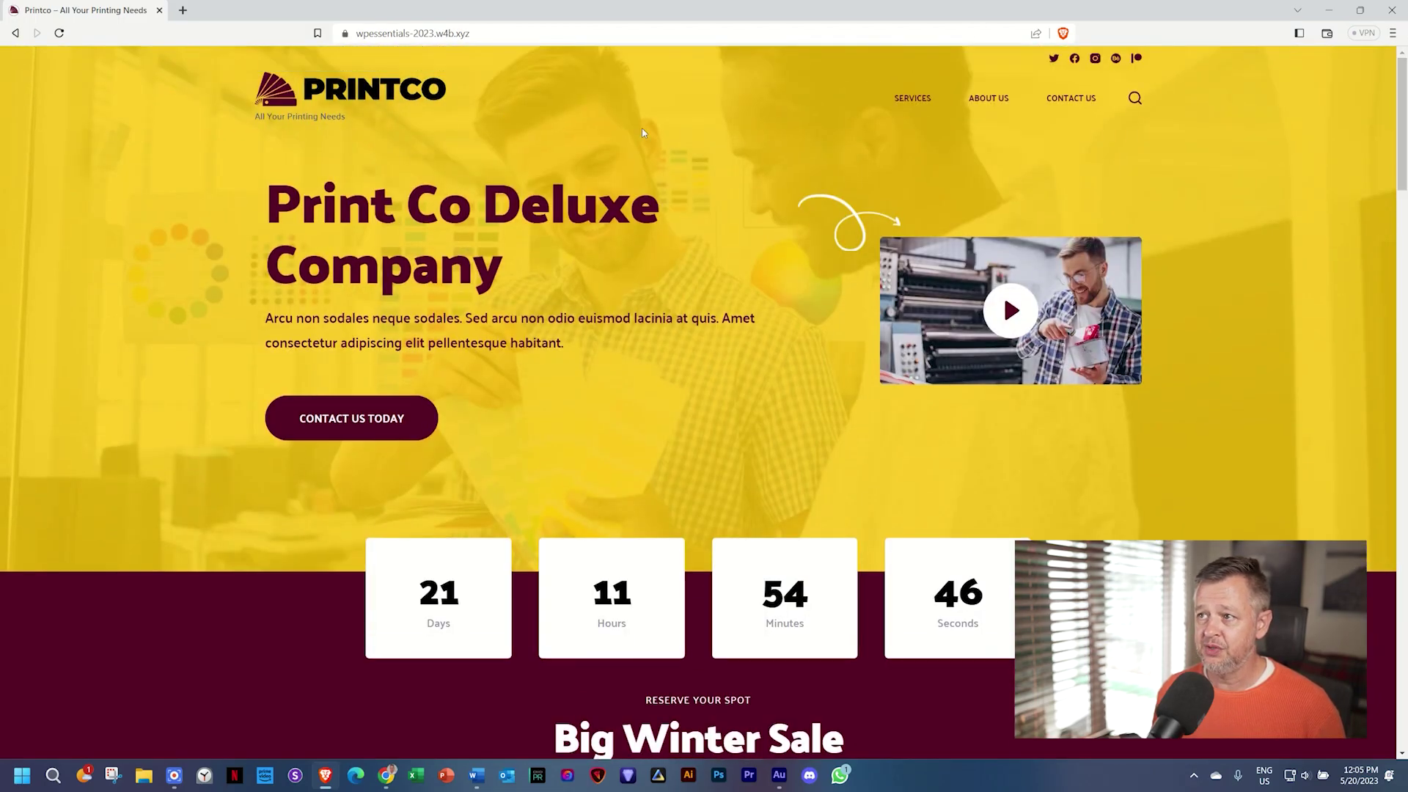
{"action": "scroll", "coordinate": [907, 145], "scroll_direction": "down", "scroll_amount": 5}
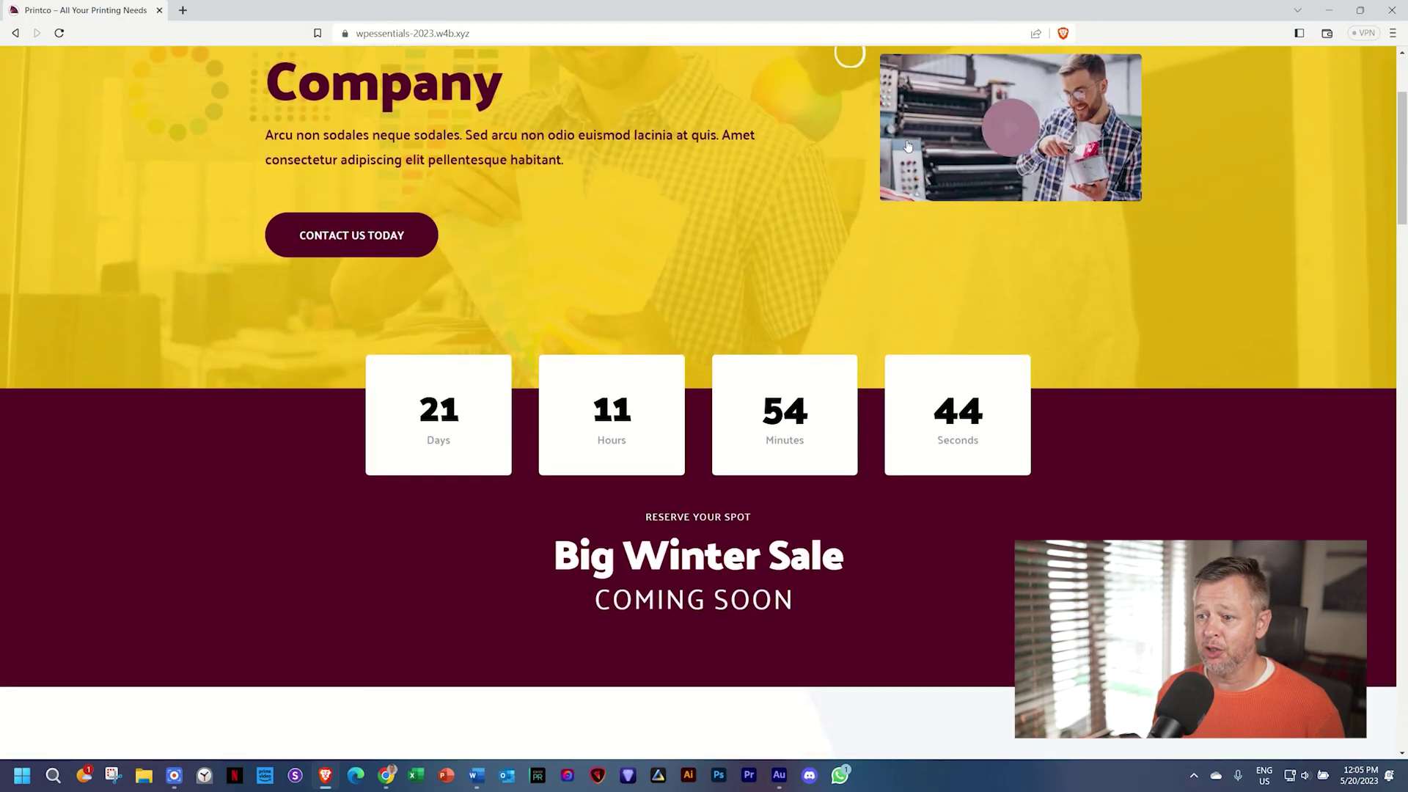
{"action": "scroll", "coordinate": [906, 145], "scroll_direction": "down", "scroll_amount": 4}
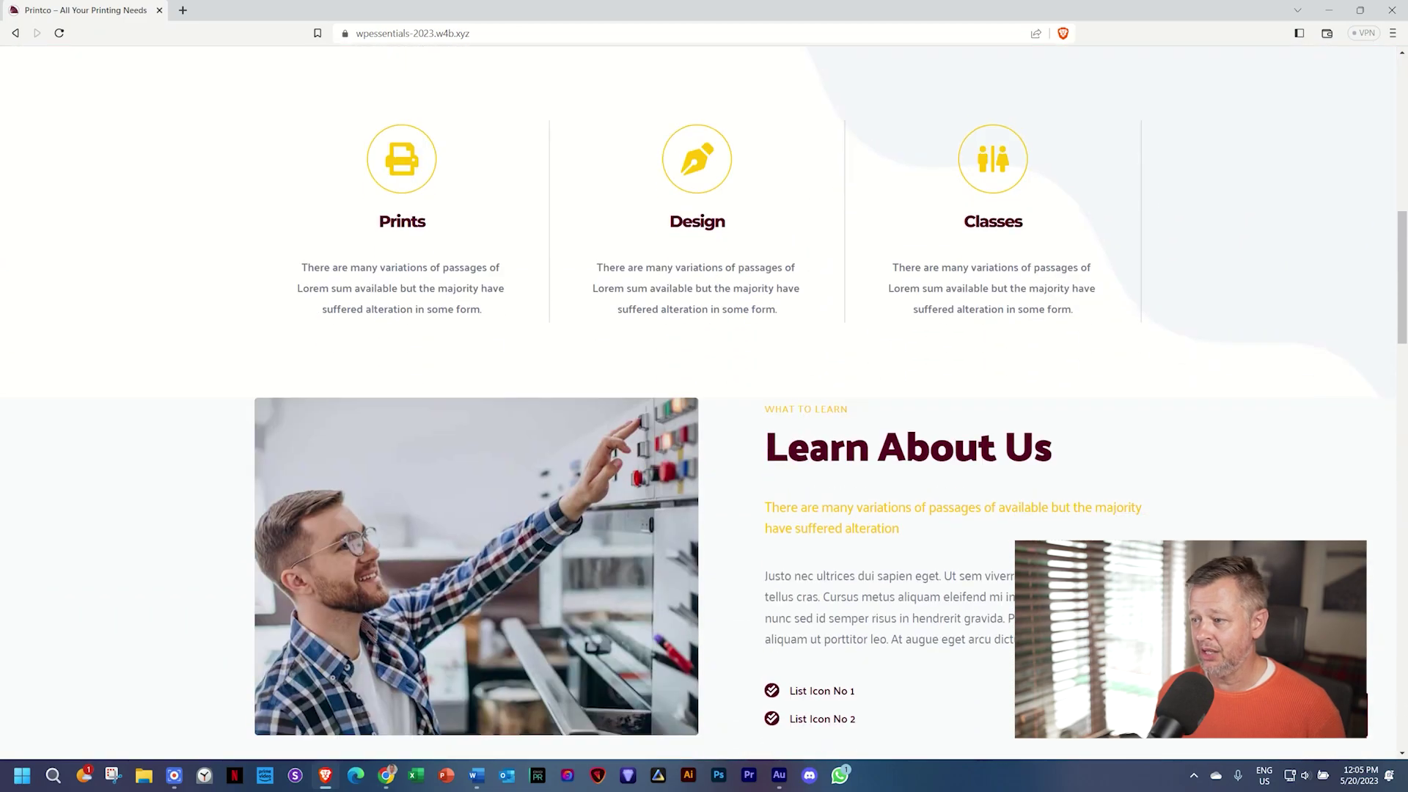
{"action": "scroll", "coordinate": [832, 534], "scroll_direction": "down", "scroll_amount": 14}
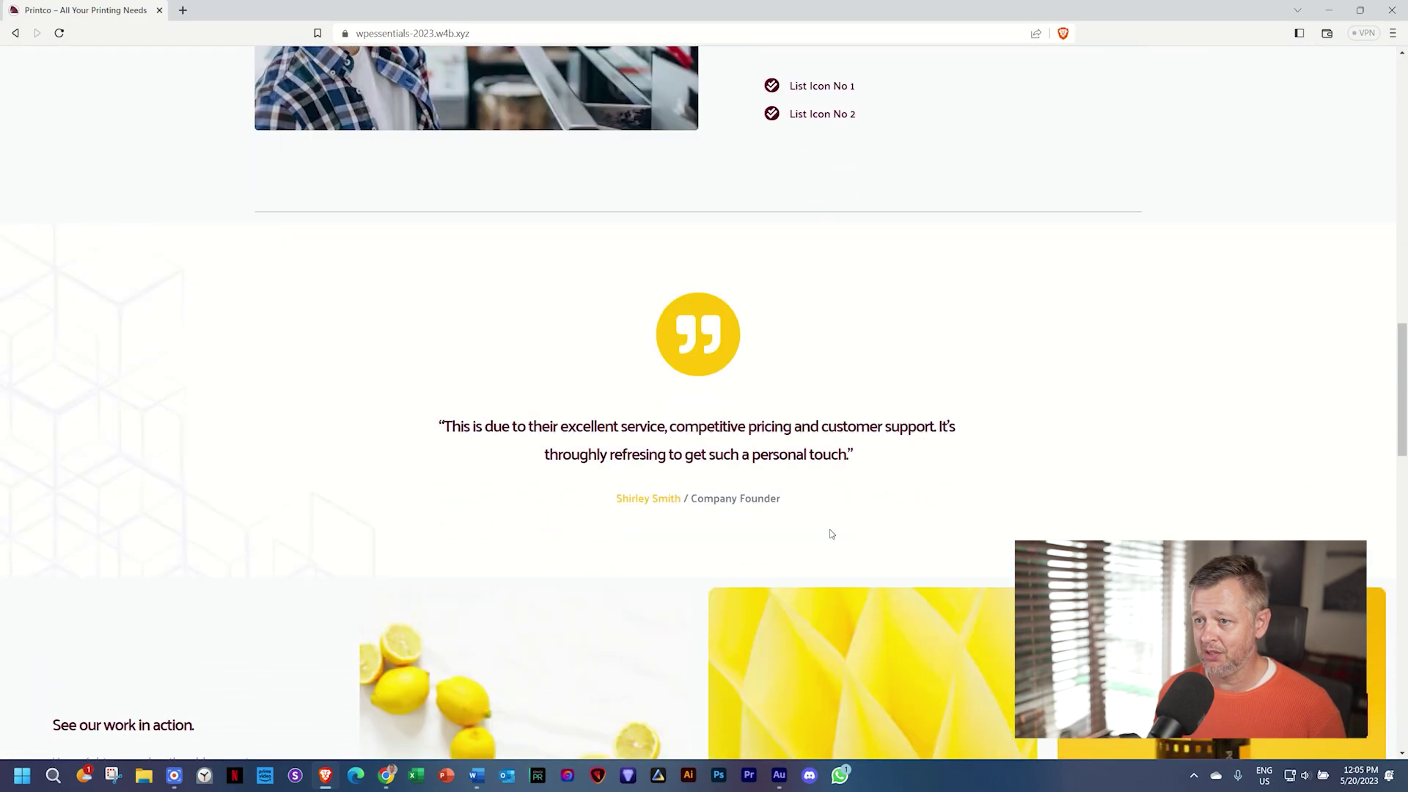
{"action": "scroll", "coordinate": [832, 534], "scroll_direction": "down", "scroll_amount": 9}
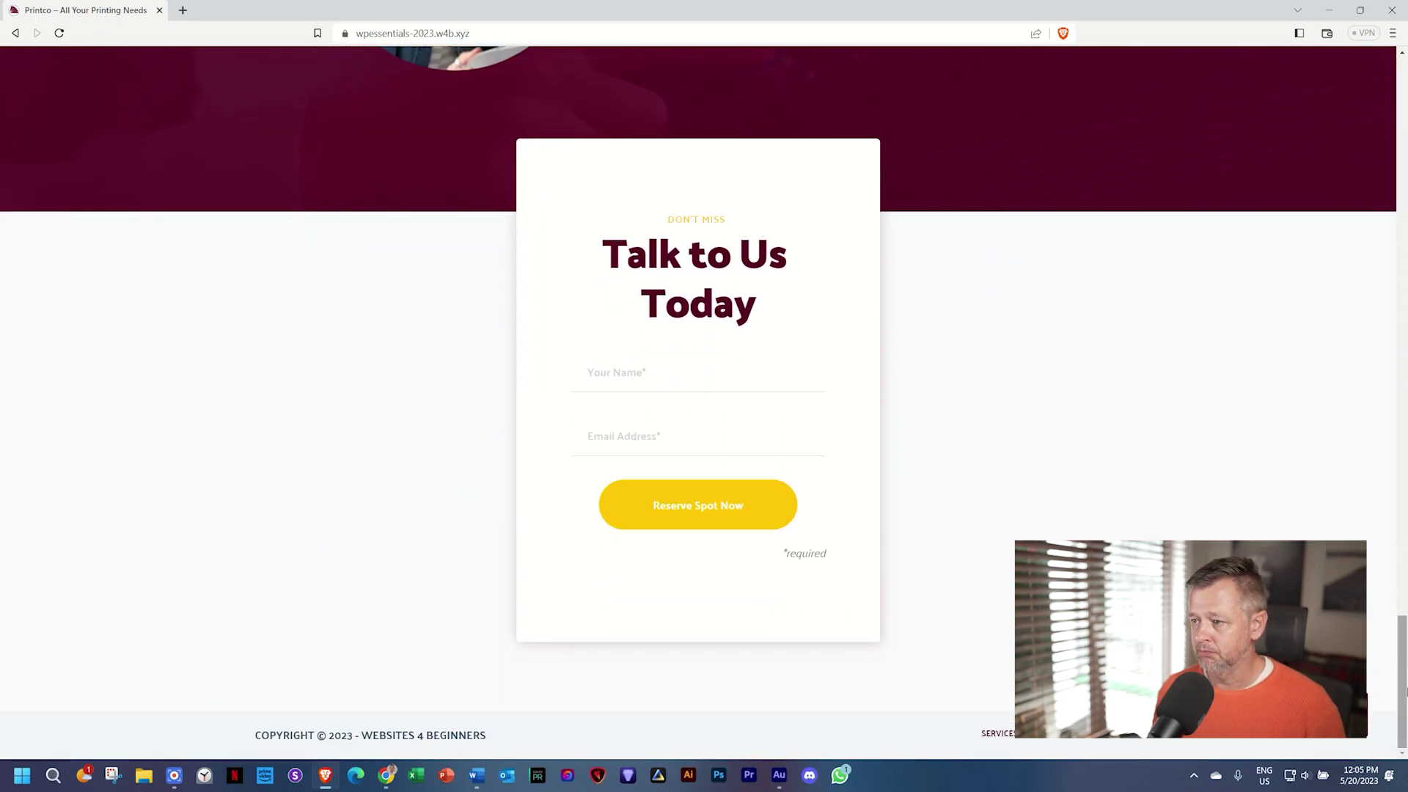
{"action": "left_click_drag", "start_coordinate": [1402, 689], "coordinate": [1403, 514]}
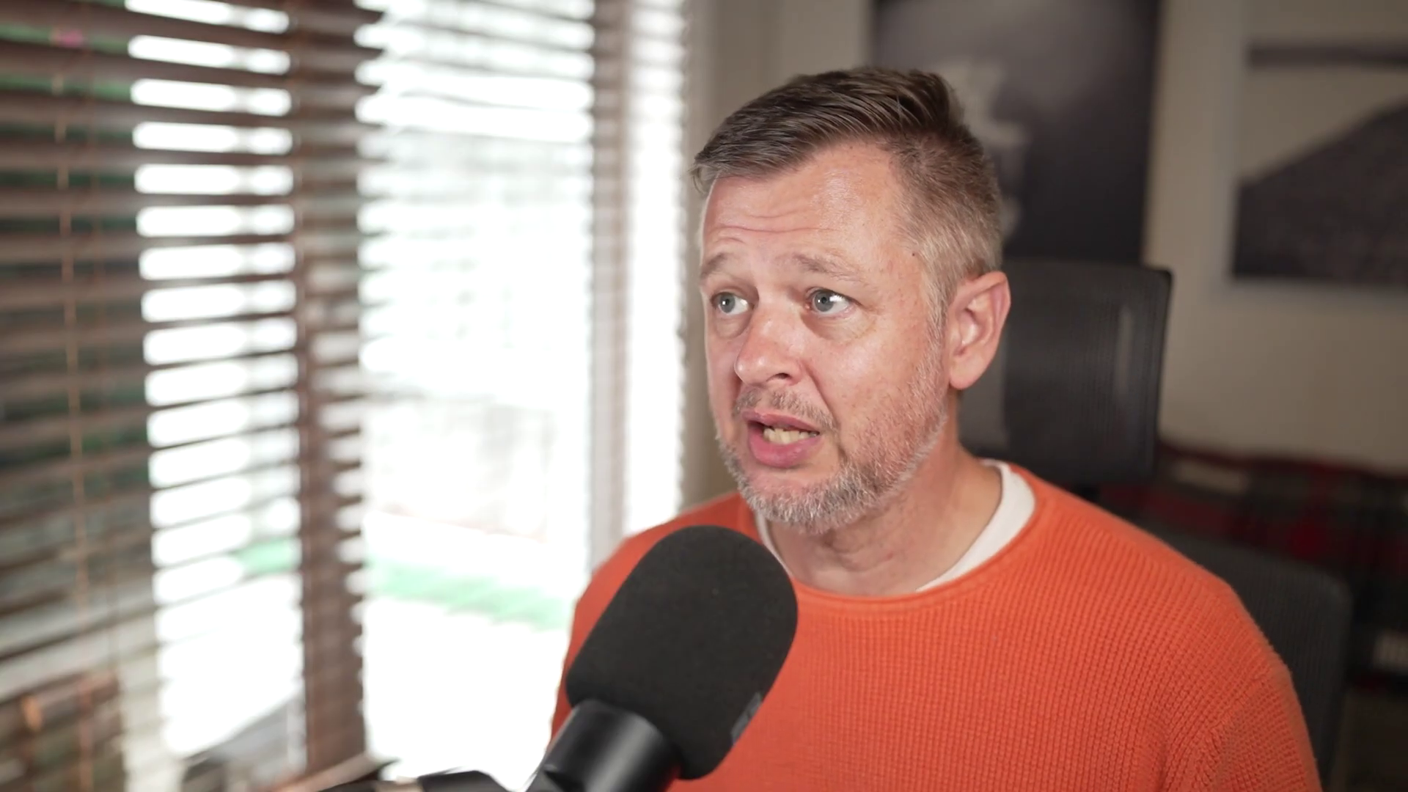